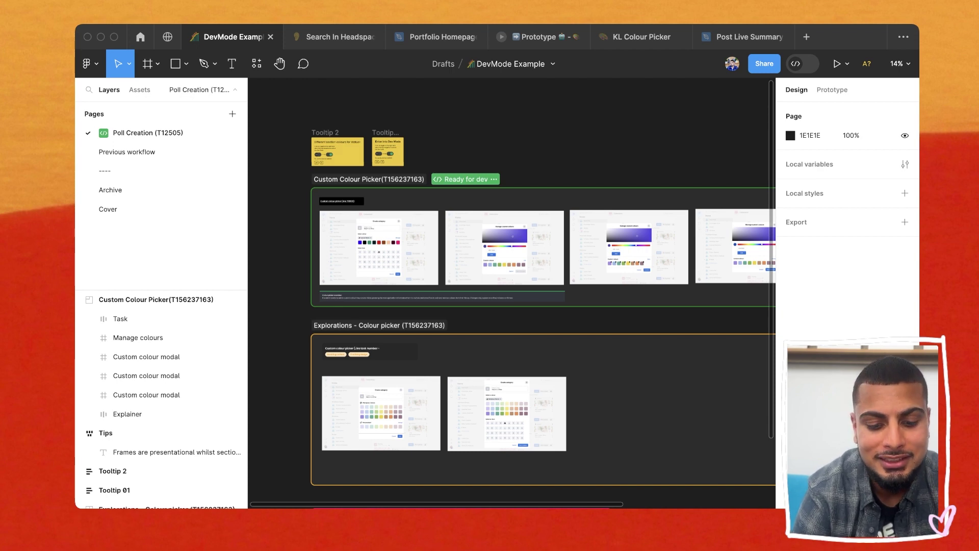
- Look over the Custom Colour Picker section and select its Manage colours frame to see it among the layers
{"action": "scroll", "coordinate": [387, 152], "scroll_direction": "left", "scroll_amount": 2}
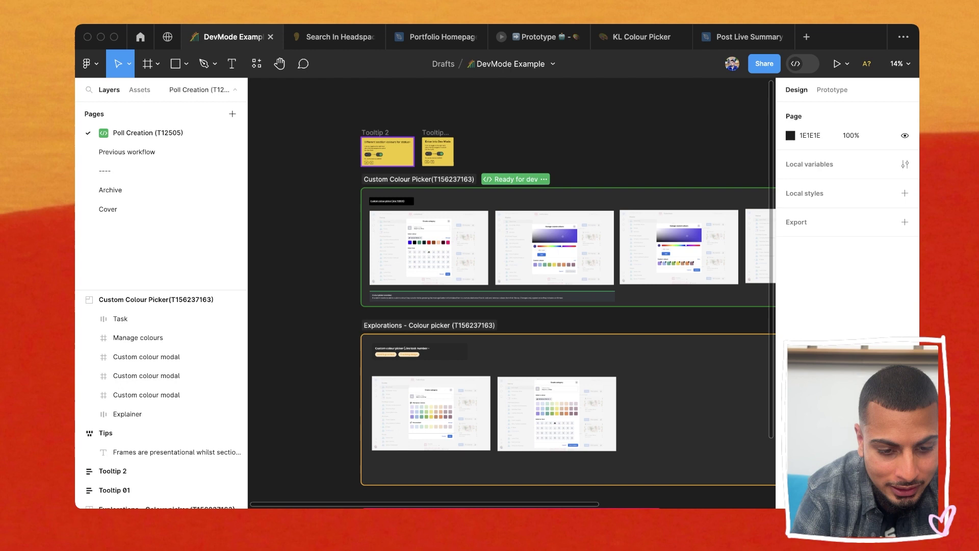
{"action": "scroll", "coordinate": [374, 196], "scroll_direction": "up", "scroll_amount": 1}
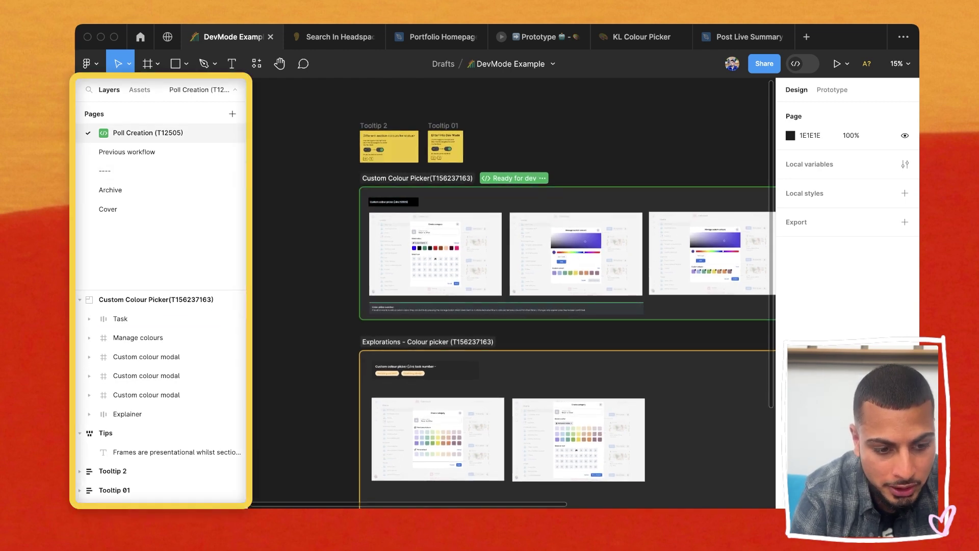
{"action": "scroll", "coordinate": [426, 247], "scroll_direction": "up", "scroll_amount": 3}
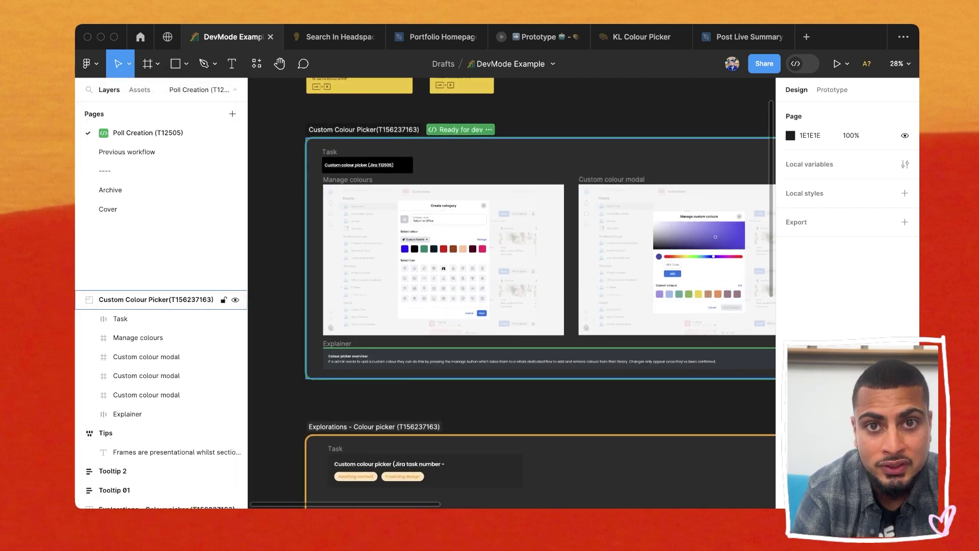
{"action": "scroll", "coordinate": [436, 286], "scroll_direction": "up", "scroll_amount": 3}
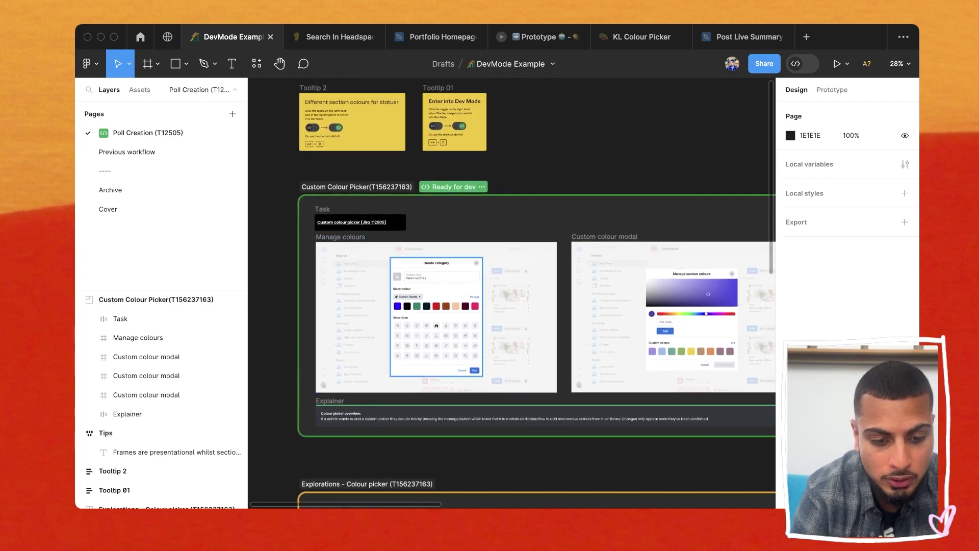
{"action": "scroll", "coordinate": [336, 254], "scroll_direction": "up", "scroll_amount": 3}
{"action": "left_click", "coordinate": [331, 230]}
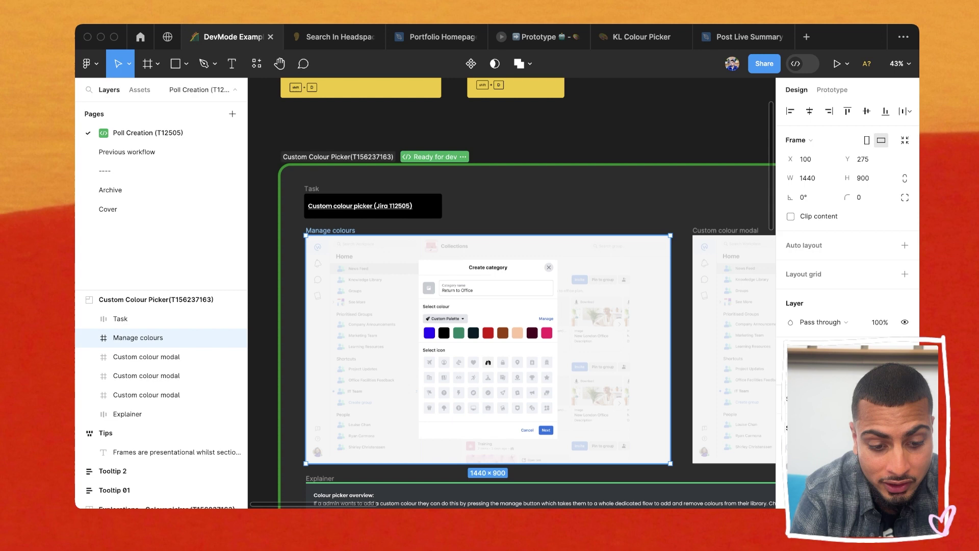
{"action": "scroll", "coordinate": [512, 293], "scroll_direction": "down", "scroll_amount": 2}
{"action": "scroll", "coordinate": [512, 293], "scroll_direction": "left", "scroll_amount": 2}
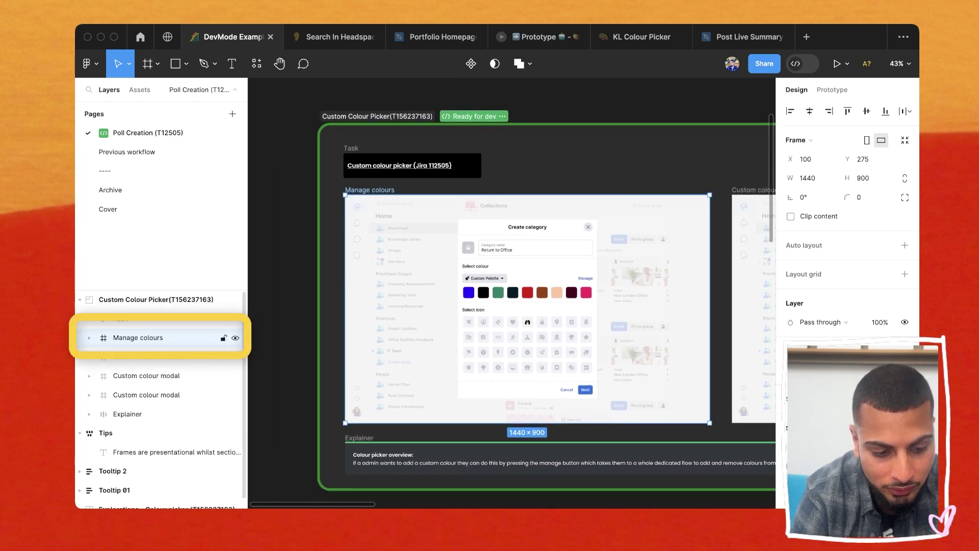
- Select the whole Custom Colour Picker section to view the layers it groups, and clear the selection
{"action": "scroll", "coordinate": [512, 293], "scroll_direction": "up", "scroll_amount": 3}
{"action": "left_click", "coordinate": [386, 203]}
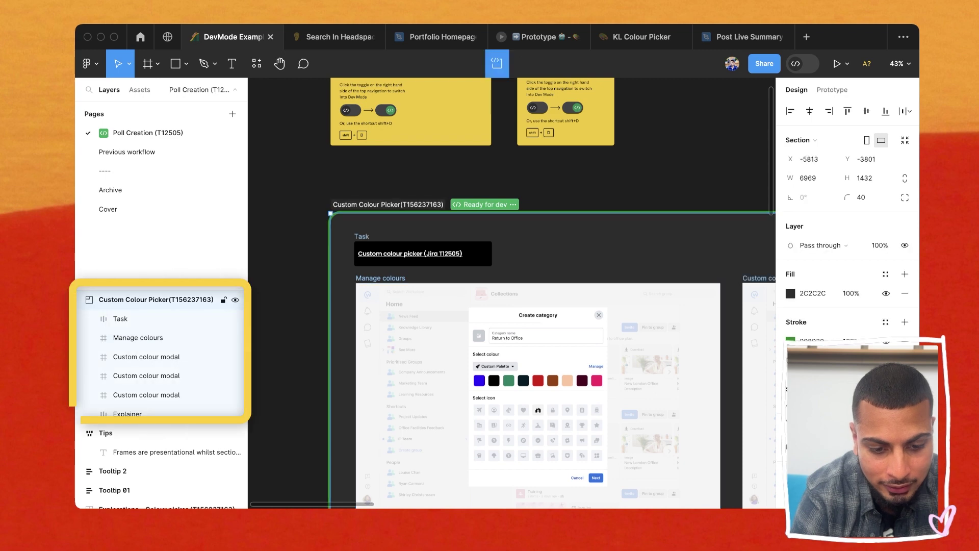
{"action": "scroll", "coordinate": [386, 206], "scroll_direction": "down", "scroll_amount": 3}
{"action": "key", "text": "Escape"}
{"action": "scroll", "coordinate": [512, 293], "scroll_direction": "up", "scroll_amount": 2}
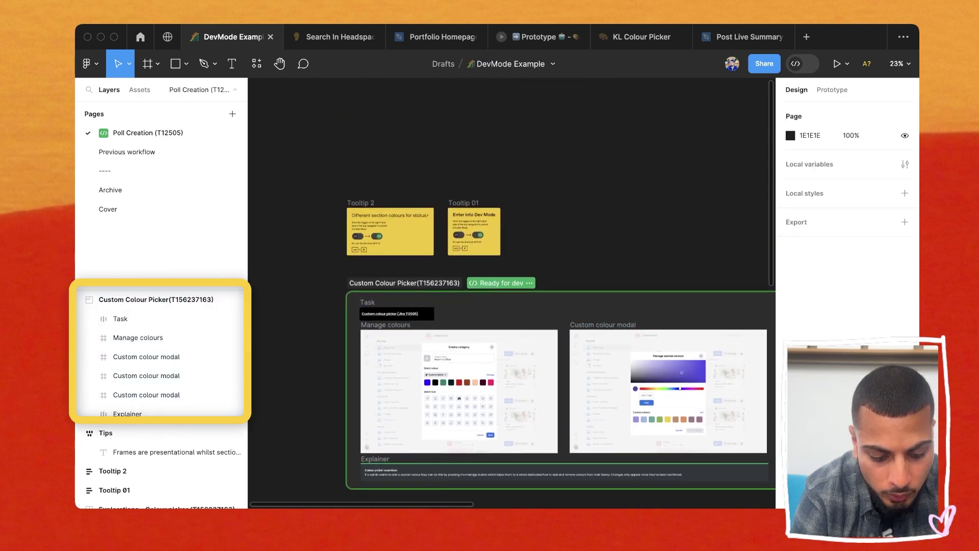
- Draw a new section about 2184 by 983 beside the tooltips and mark it as ready for dev
{"action": "key", "text": "shift+s"}
{"action": "mouse_move", "coordinate": [545, 120]}
{"action": "left_mouse_down"}
{"action": "mouse_move", "coordinate": [649, 208]}
{"action": "mouse_move", "coordinate": [759, 241]}
{"action": "mouse_move", "coordinate": [775, 256]}
{"action": "left_mouse_up"}
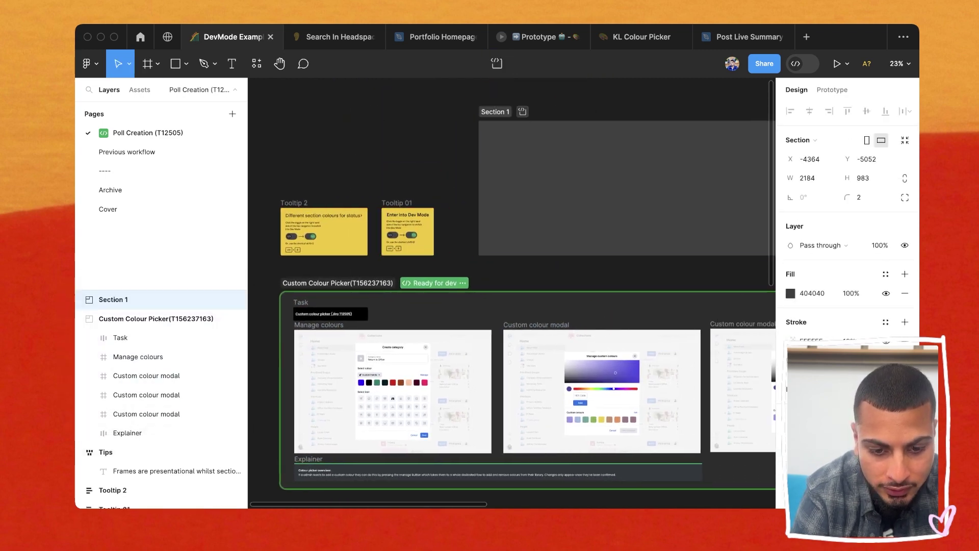
{"action": "scroll", "coordinate": [499, 139], "scroll_direction": "up", "scroll_amount": 3}
{"action": "scroll", "coordinate": [481, 193], "scroll_direction": "up", "scroll_amount": 3}
{"action": "scroll", "coordinate": [482, 192], "scroll_direction": "up", "scroll_amount": 5}
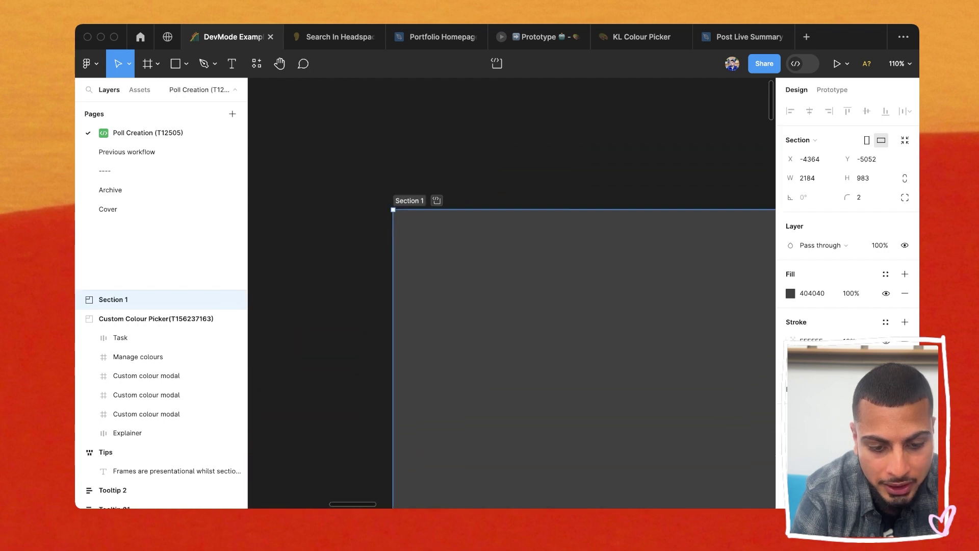
{"action": "left_click", "coordinate": [437, 200]}
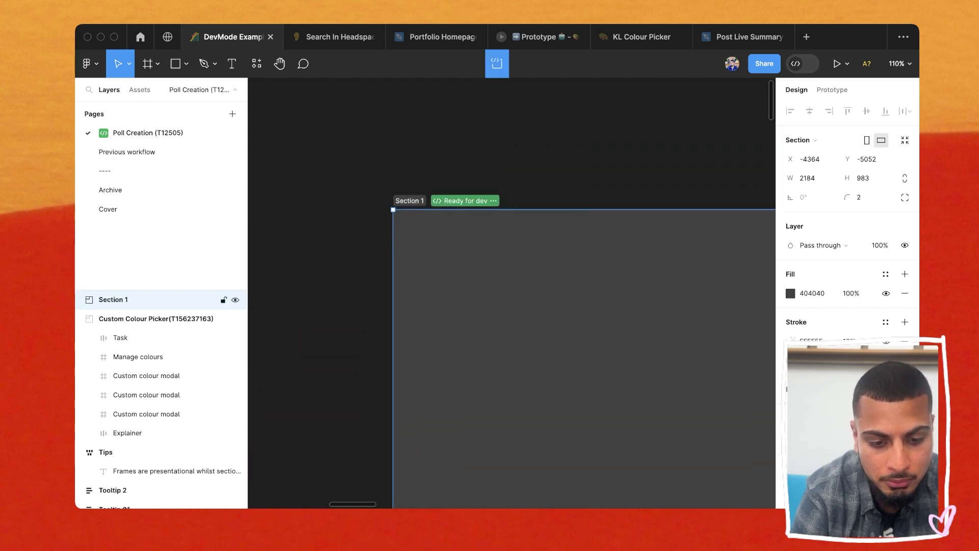
{"action": "left_click", "coordinate": [493, 200]}
{"action": "key", "text": "Escape"}
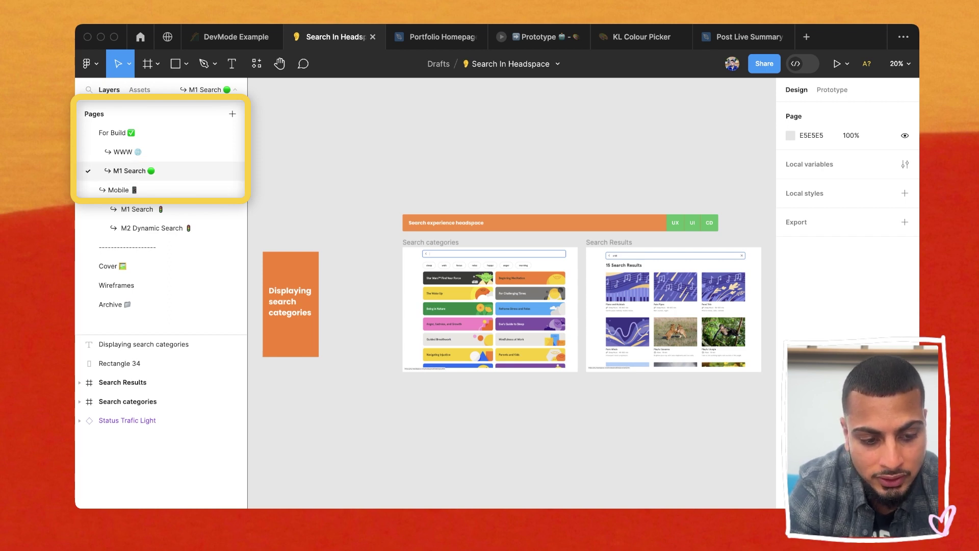
- Browse the For Build, WWW and M1 Search pages of the Search In Headspace file and examine the M1 Search frames
{"action": "left_click", "coordinate": [112, 133]}
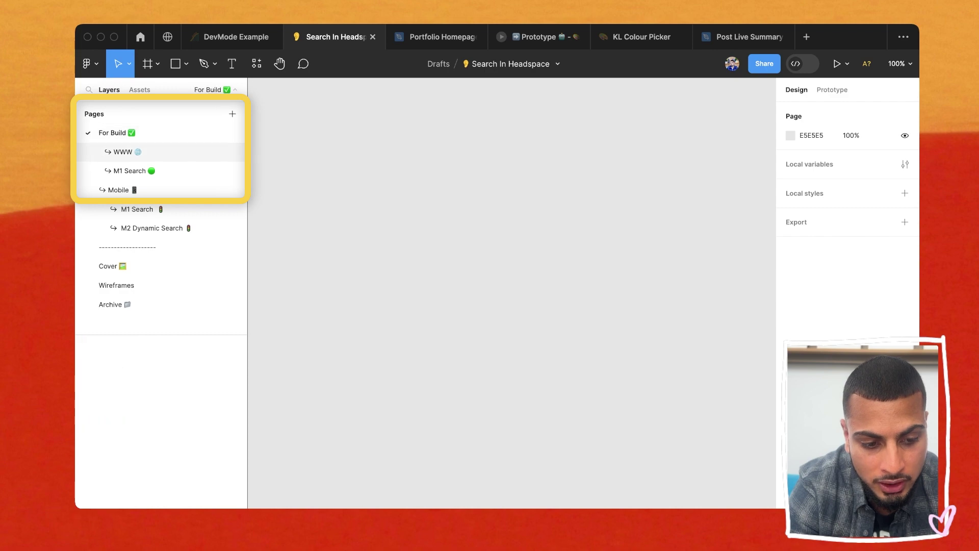
{"action": "left_click", "coordinate": [123, 151]}
{"action": "left_click", "coordinate": [129, 171]}
{"action": "scroll", "coordinate": [433, 282], "scroll_direction": "up", "scroll_amount": 5}
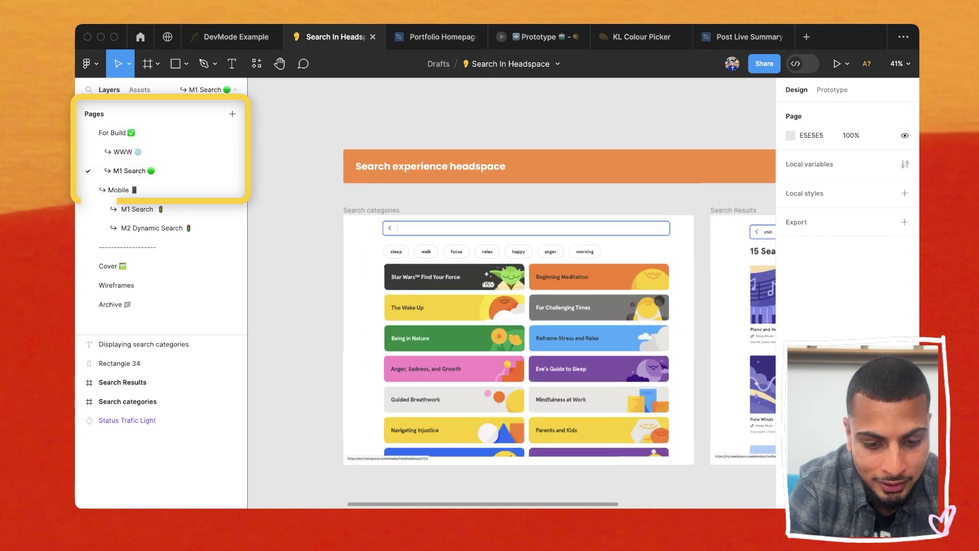
{"action": "scroll", "coordinate": [433, 282], "scroll_direction": "right", "scroll_amount": 6}
{"action": "scroll", "coordinate": [510, 291], "scroll_direction": "down", "scroll_amount": 5}
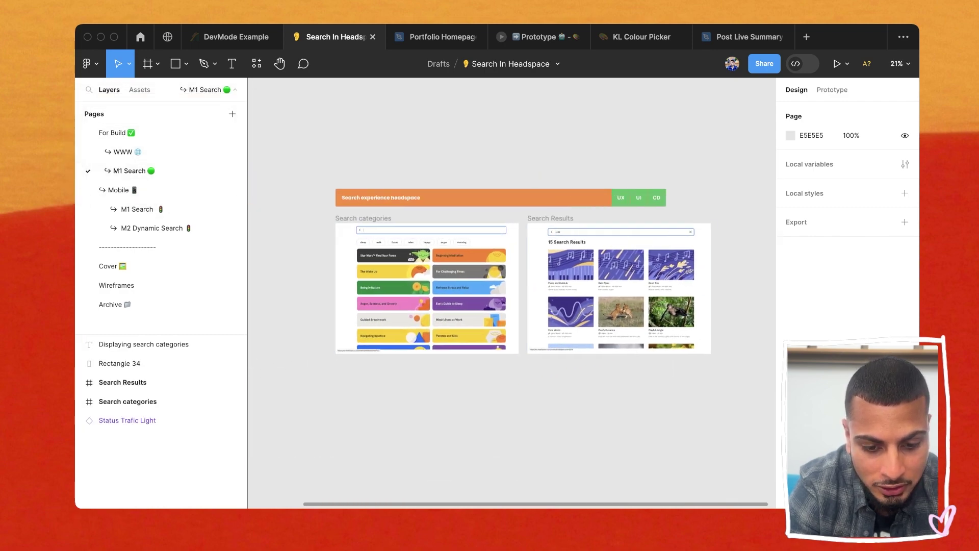
- Inspect the Status Trafic Light component with its UX, UI and CD labels above the search frames
{"action": "scroll", "coordinate": [691, 171], "scroll_direction": "up", "scroll_amount": 5}
{"action": "left_click", "coordinate": [552, 245]}
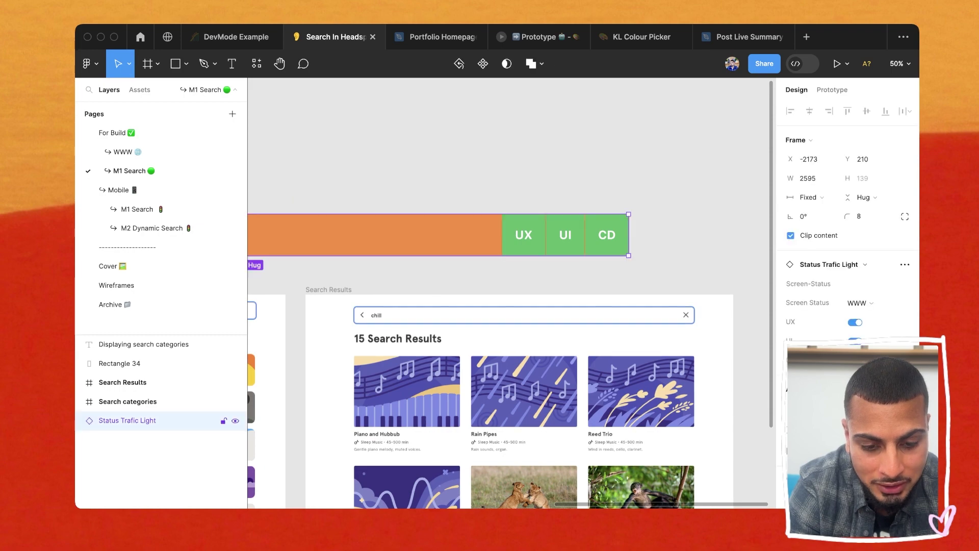
{"action": "scroll", "coordinate": [552, 246], "scroll_direction": "down", "scroll_amount": 5}
{"action": "key", "text": "Escape"}
{"action": "scroll", "coordinate": [512, 291], "scroll_direction": "left", "scroll_amount": 3}
- Switch back to the DevMode Example file and view the ready-for-dev options of the Custom Colour Picker section
{"action": "left_click", "coordinate": [233, 36]}
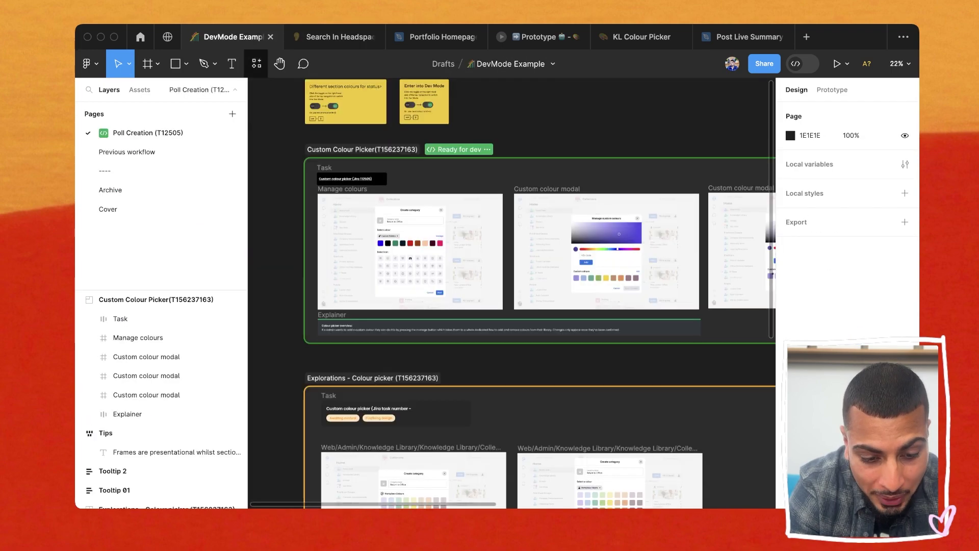
{"action": "scroll", "coordinate": [379, 152], "scroll_direction": "up", "scroll_amount": 3}
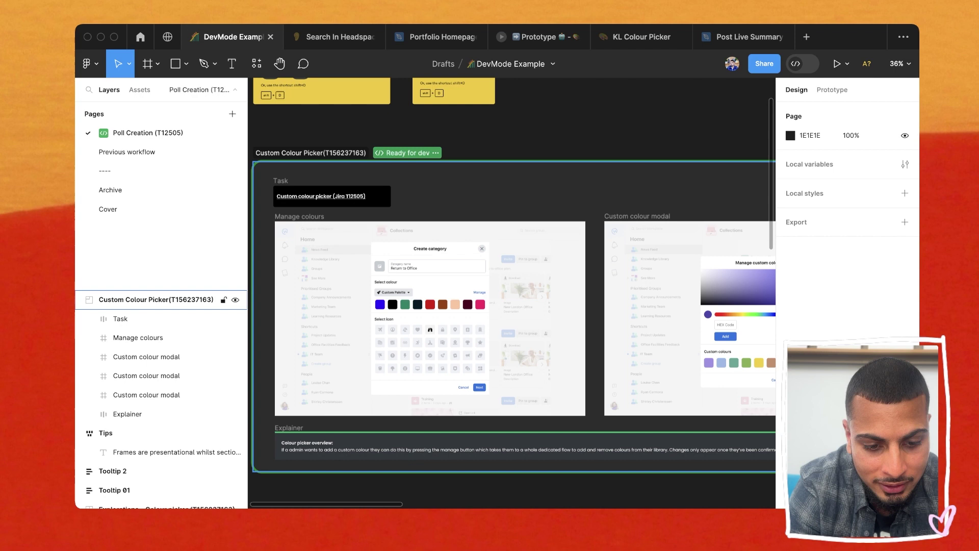
{"action": "left_click", "coordinate": [436, 153]}
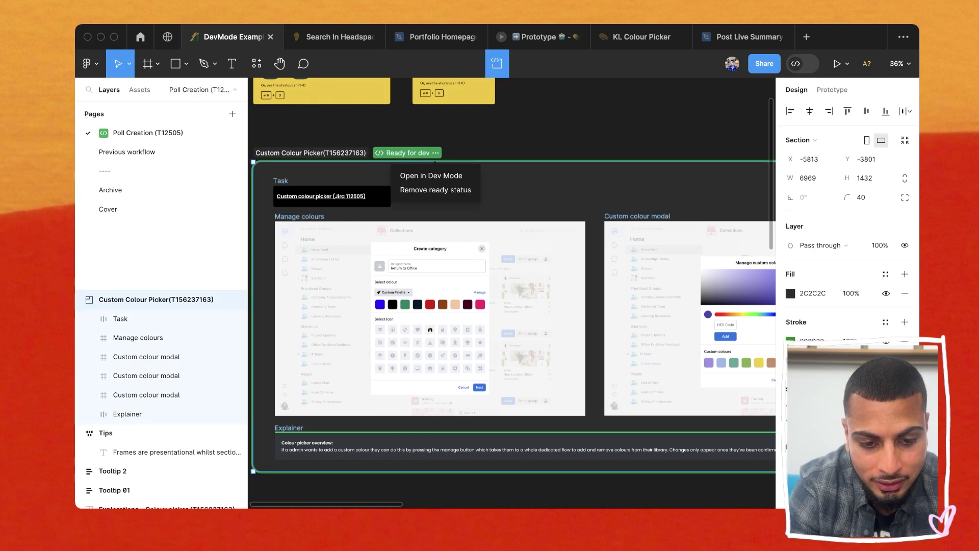
{"action": "key", "text": "Escape"}
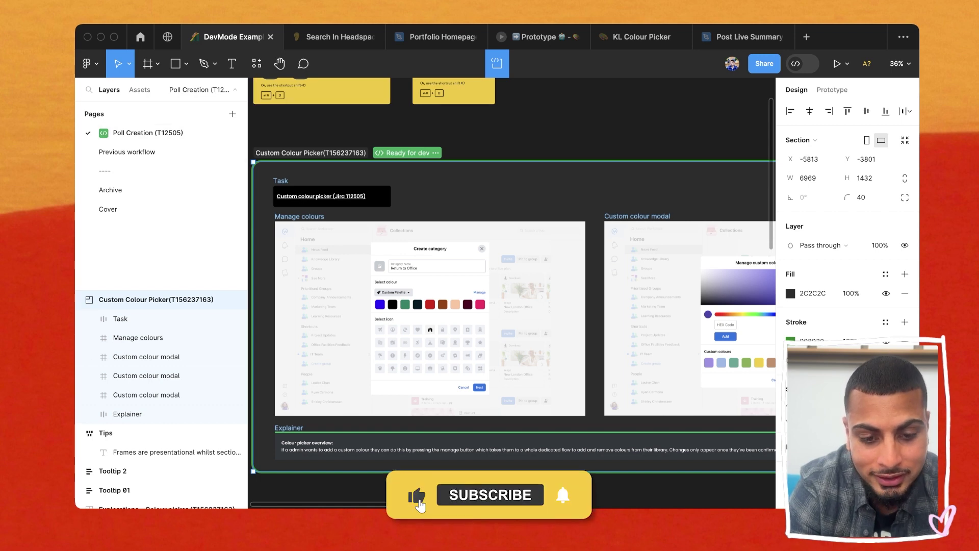
{"action": "scroll", "coordinate": [461, 127], "scroll_direction": "down", "scroll_amount": 3}
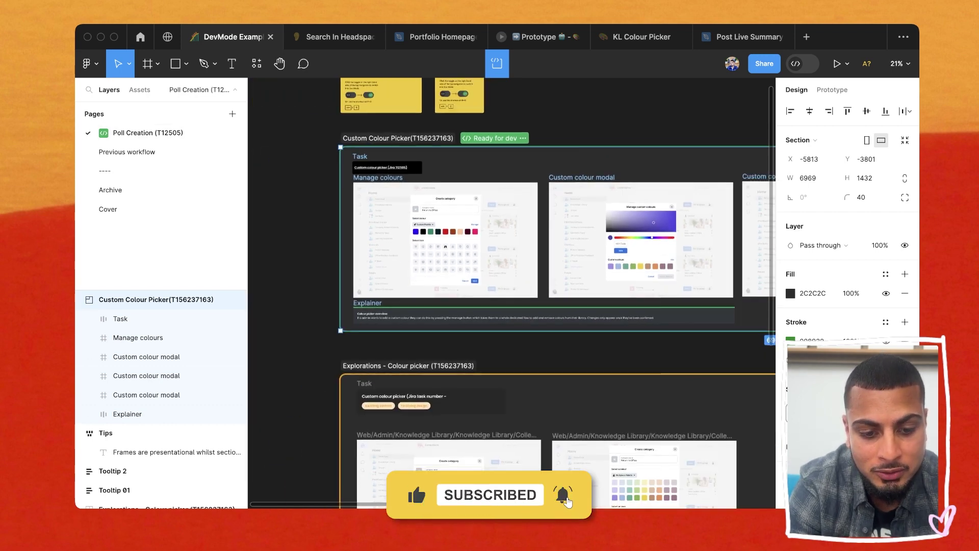
- Examine the Custom Colour Picker section and its attached dev resources in Dev Mode
{"action": "scroll", "coordinate": [372, 144], "scroll_direction": "up", "scroll_amount": 3}
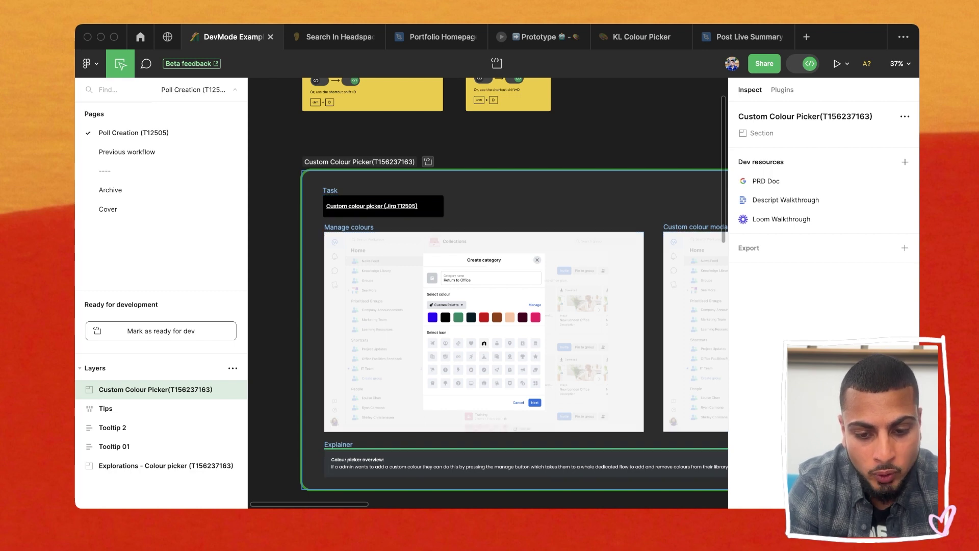
{"action": "mouse_move", "coordinate": [766, 181]}
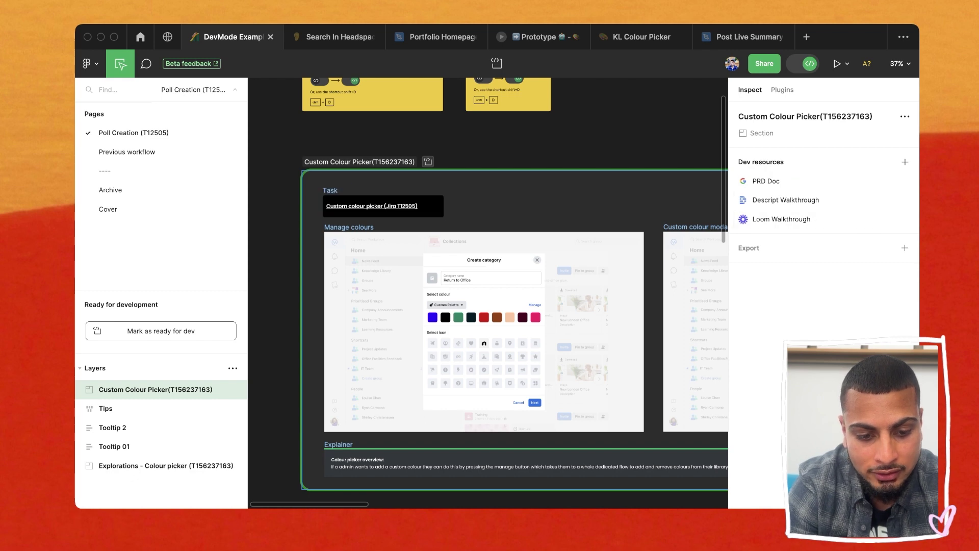
{"action": "scroll", "coordinate": [484, 306], "scroll_direction": "down", "scroll_amount": 3}
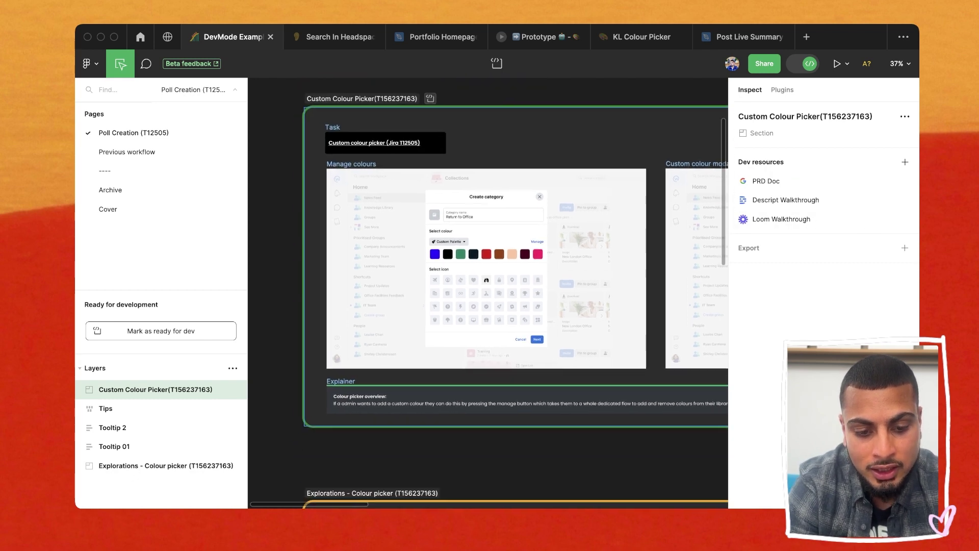
{"action": "scroll", "coordinate": [484, 306], "scroll_direction": "left", "scroll_amount": 1}
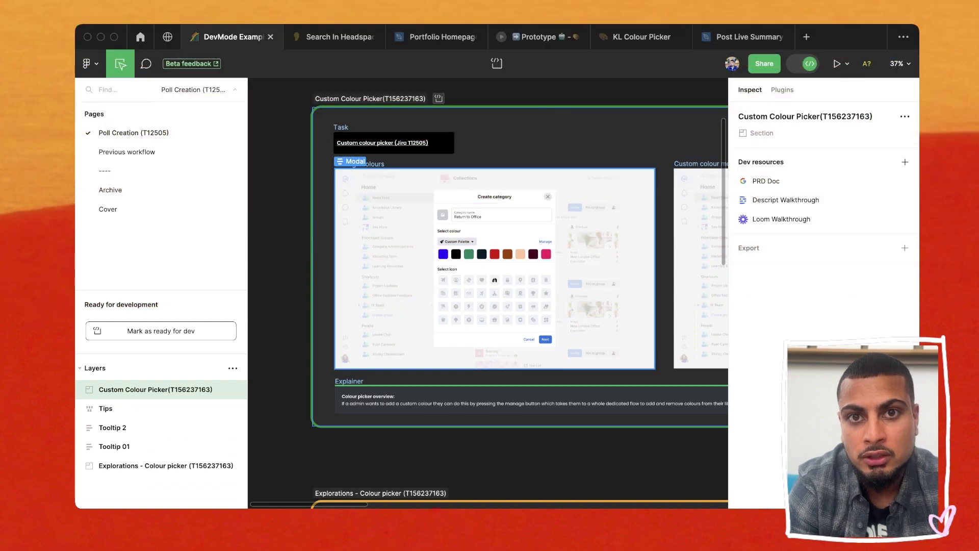
{"action": "scroll", "coordinate": [372, 100], "scroll_direction": "up", "scroll_amount": 3}
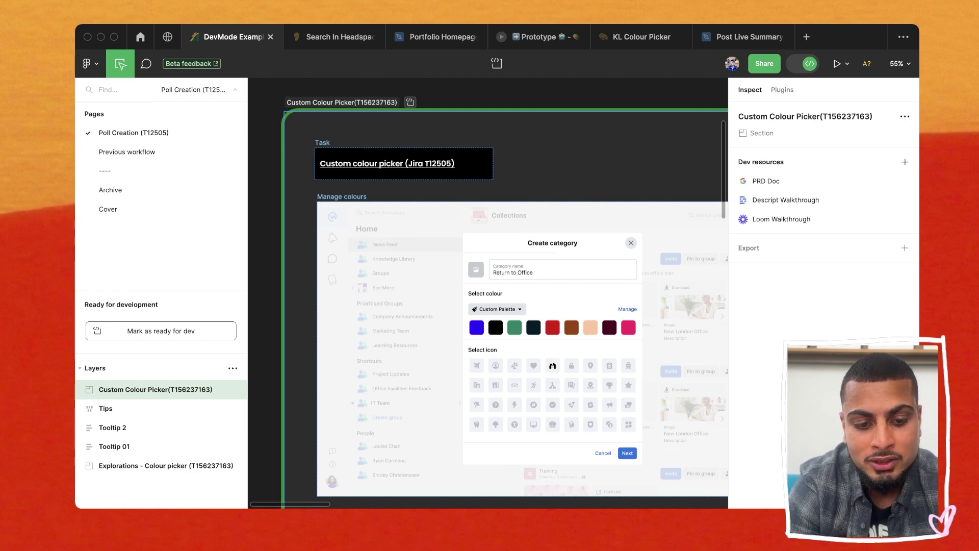
- Clear the section selection, leave Dev Mode for the design view, and return to Dev Mode
{"action": "key", "text": "Escape"}
{"action": "key", "text": "shift+d"}
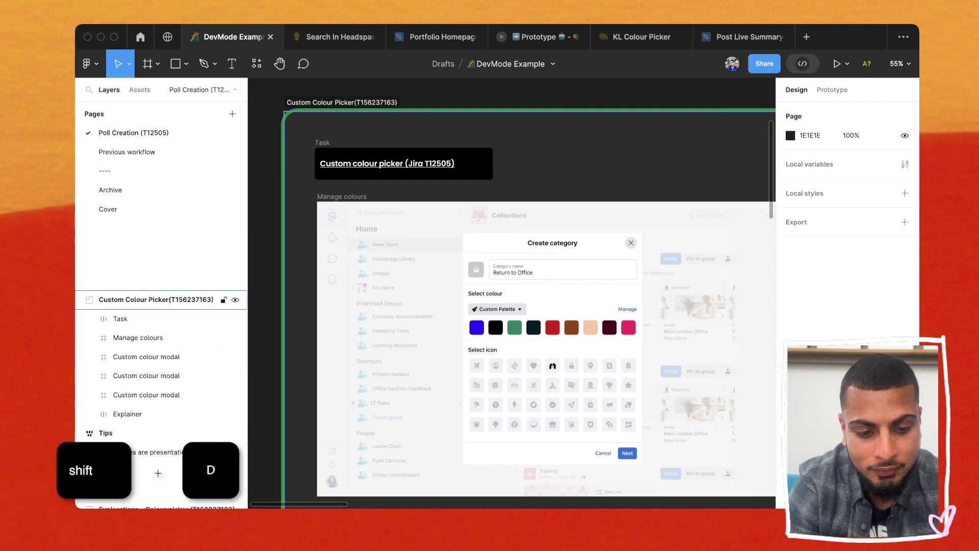
{"action": "key", "text": "shift+d"}
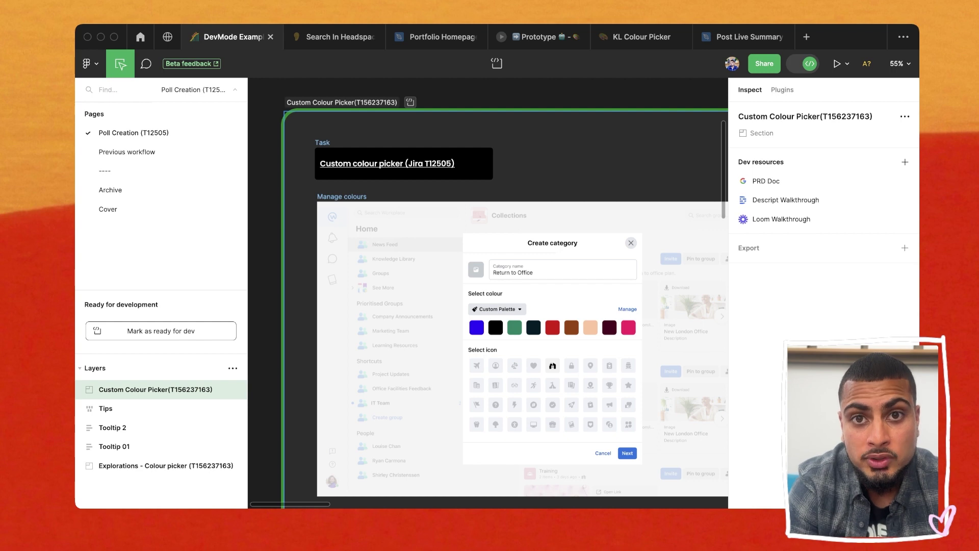
- View the plugins available in Dev Mode and return to the section's inspection details
{"action": "left_click", "coordinate": [782, 89]}
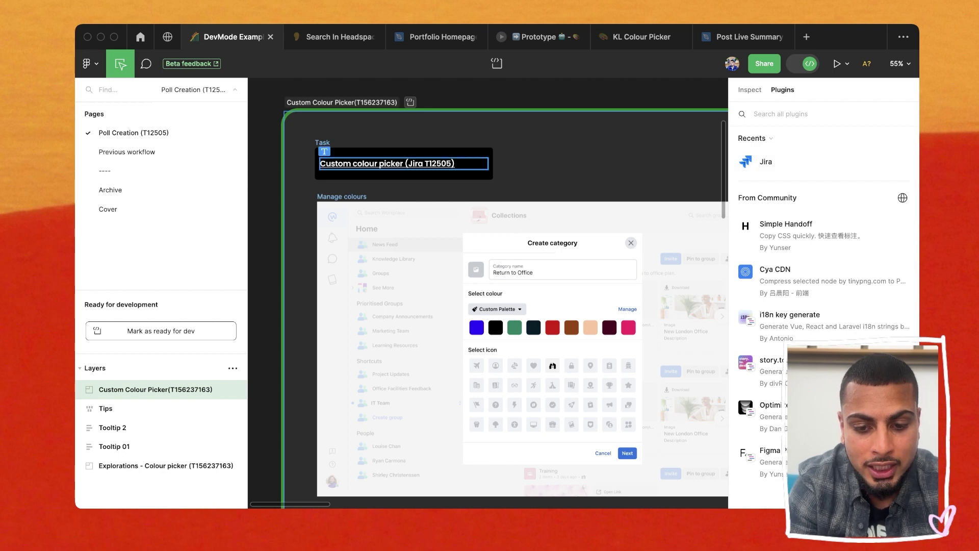
{"action": "left_click", "coordinate": [750, 90]}
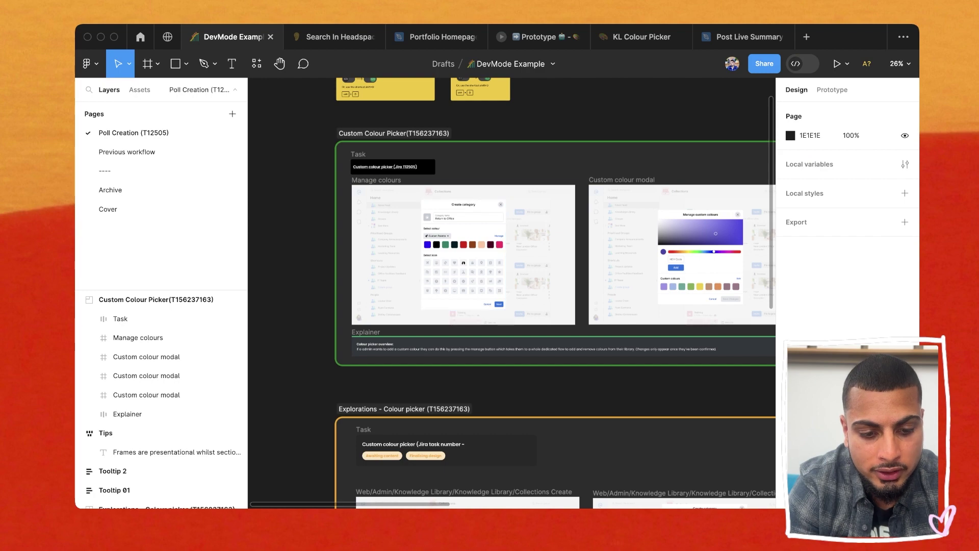
- Mark the Custom Colour Picker section as ready for dev in the design view and deselect it
{"action": "scroll", "coordinate": [378, 146], "scroll_direction": "up", "scroll_amount": 3}
{"action": "left_click", "coordinate": [153, 300]}
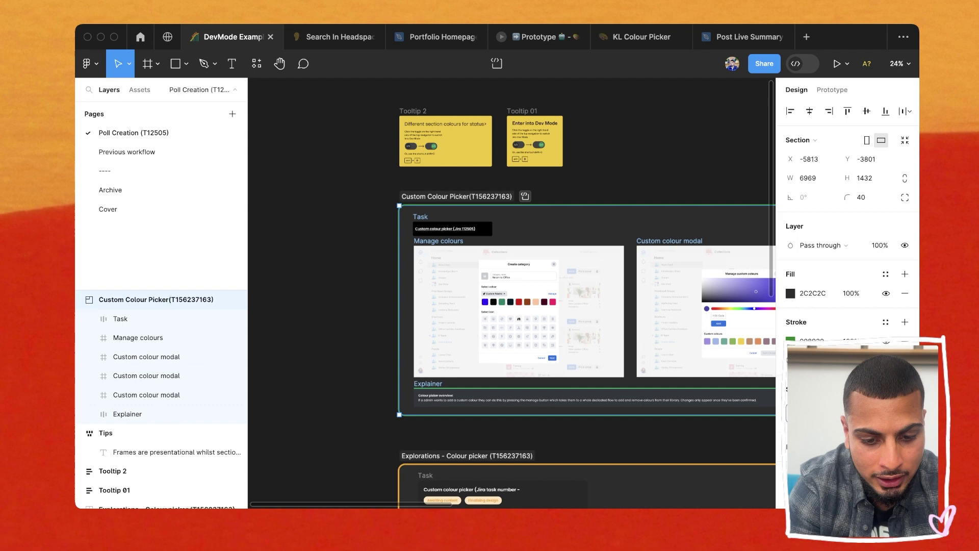
{"action": "left_click", "coordinate": [496, 64]}
{"action": "scroll", "coordinate": [478, 259], "scroll_direction": "up", "scroll_amount": 3}
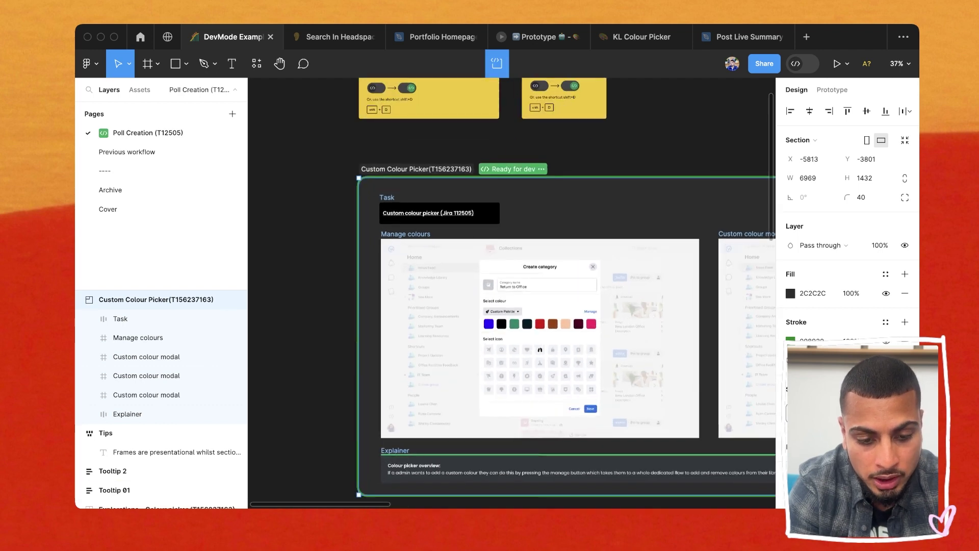
{"action": "key", "text": "Escape"}
- Look over the Explorations - Colour picker section and the Tips frame below it
{"action": "scroll", "coordinate": [510, 306], "scroll_direction": "down", "scroll_amount": 3}
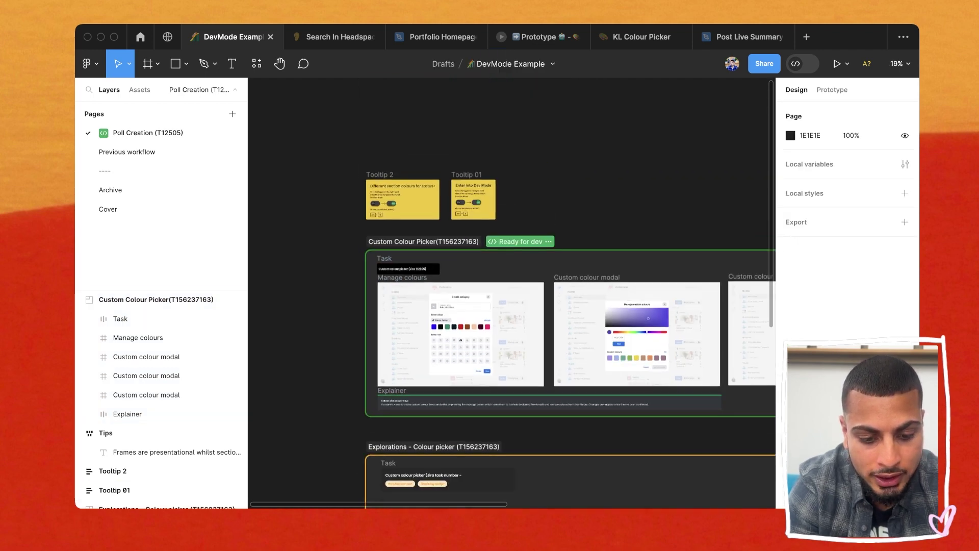
{"action": "scroll", "coordinate": [437, 403], "scroll_direction": "down", "scroll_amount": 4}
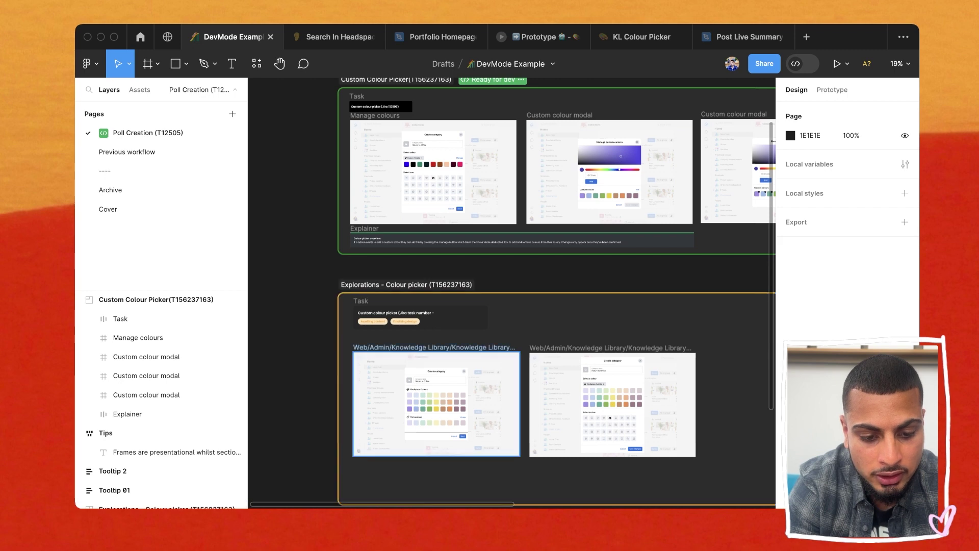
{"action": "scroll", "coordinate": [436, 403], "scroll_direction": "down", "scroll_amount": 2}
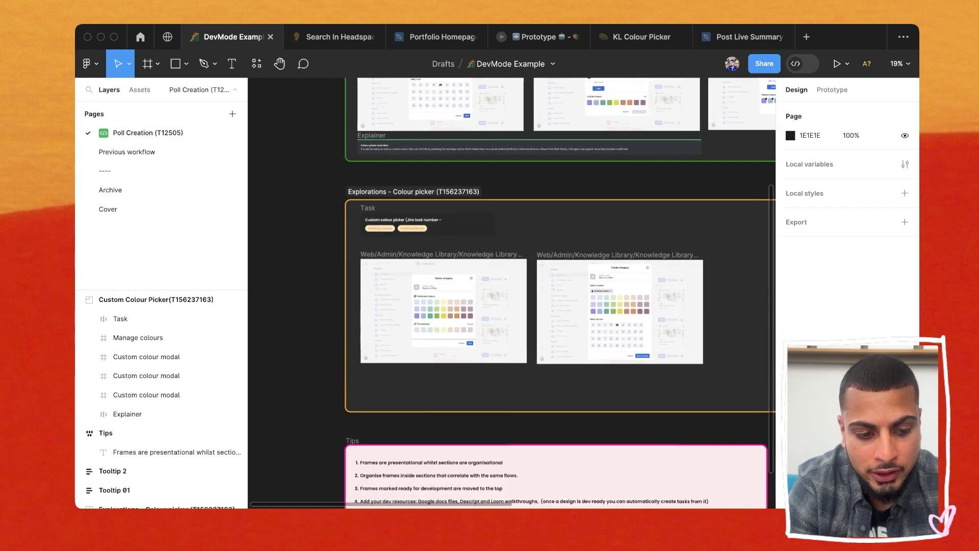
- Enlarge the Explorations - Colour picker section to 11573 wide by 2074 high and deselect it
{"action": "scroll", "coordinate": [512, 292], "scroll_direction": "up", "scroll_amount": 5}
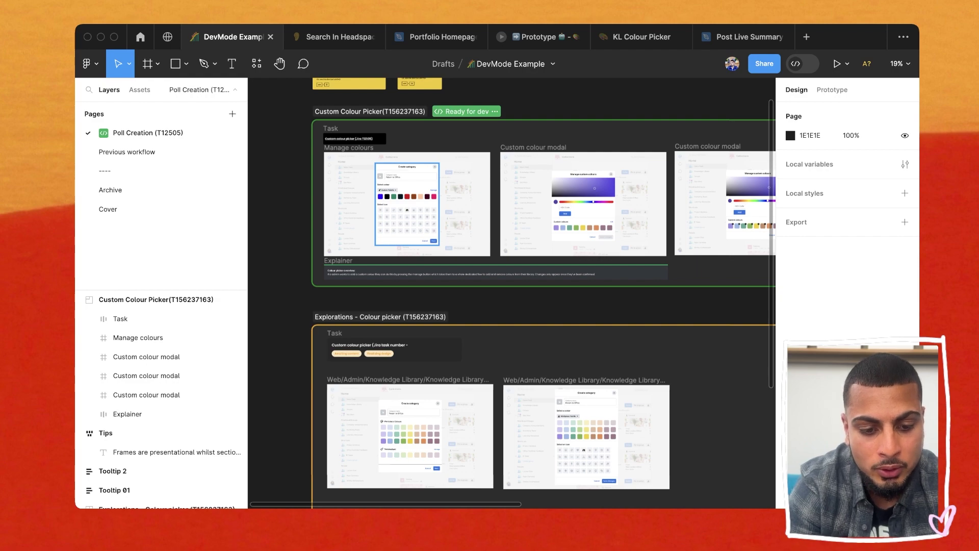
{"action": "scroll", "coordinate": [511, 293], "scroll_direction": "up", "scroll_amount": 4}
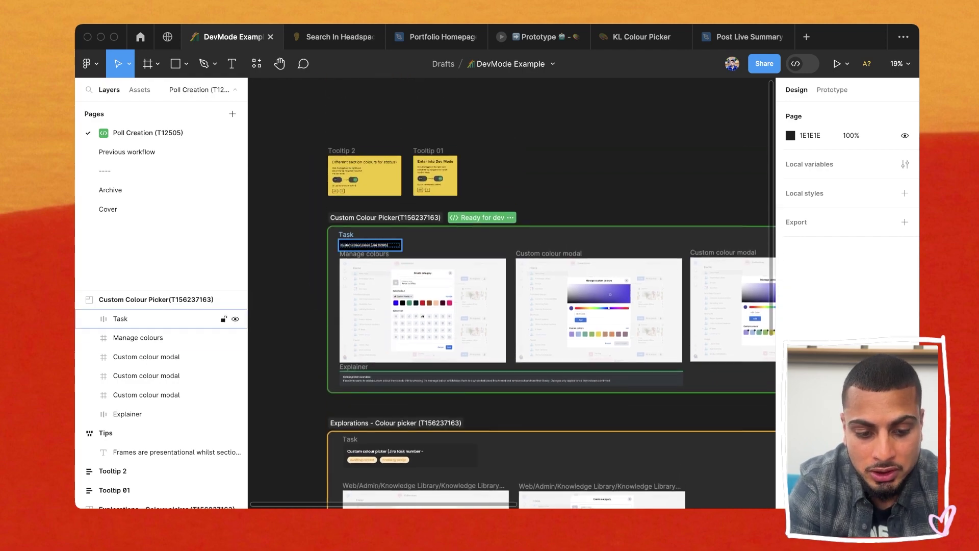
{"action": "scroll", "coordinate": [512, 293], "scroll_direction": "down", "scroll_amount": 8}
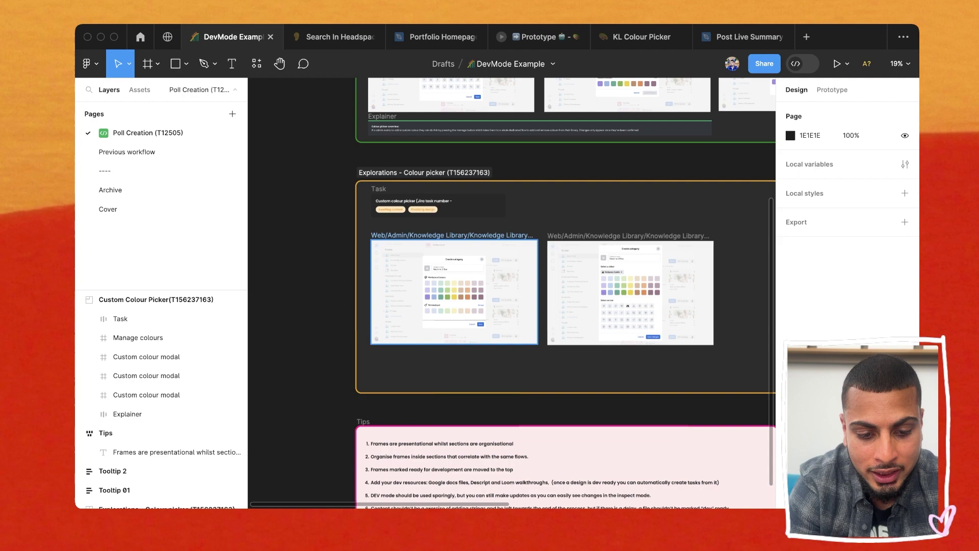
{"action": "scroll", "coordinate": [350, 255], "scroll_direction": "up", "scroll_amount": 3}
{"action": "left_click", "coordinate": [428, 123]}
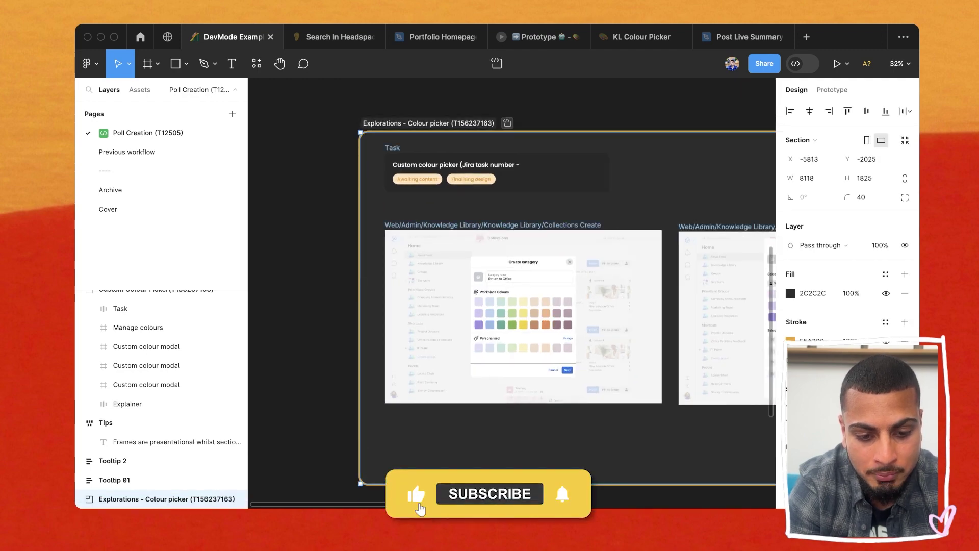
{"action": "scroll", "coordinate": [412, 200], "scroll_direction": "right", "scroll_amount": 1}
{"action": "scroll", "coordinate": [412, 201], "scroll_direction": "down", "scroll_amount": 4}
{"action": "scroll", "coordinate": [412, 200], "scroll_direction": "right", "scroll_amount": 10}
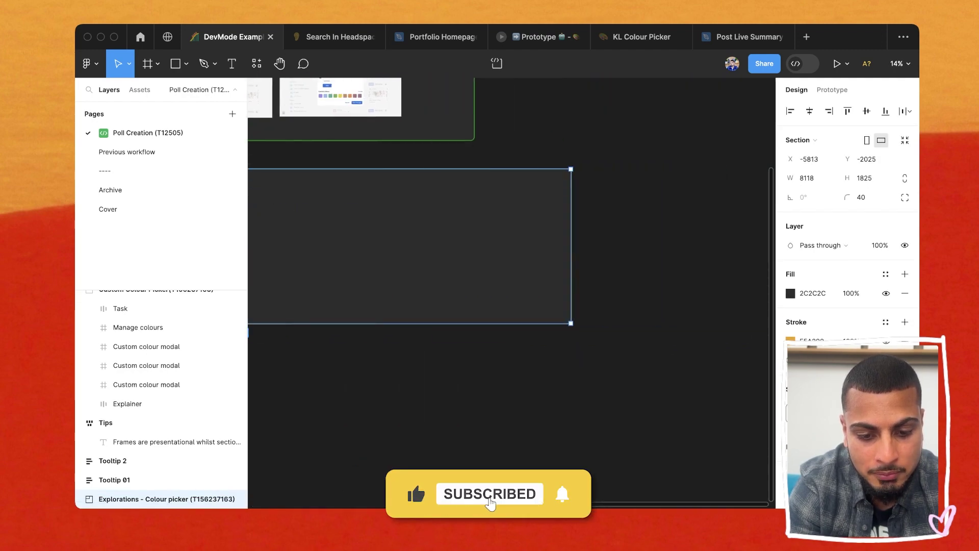
{"action": "left_click_drag", "start_coordinate": [571, 246], "coordinate": [791, 246]}
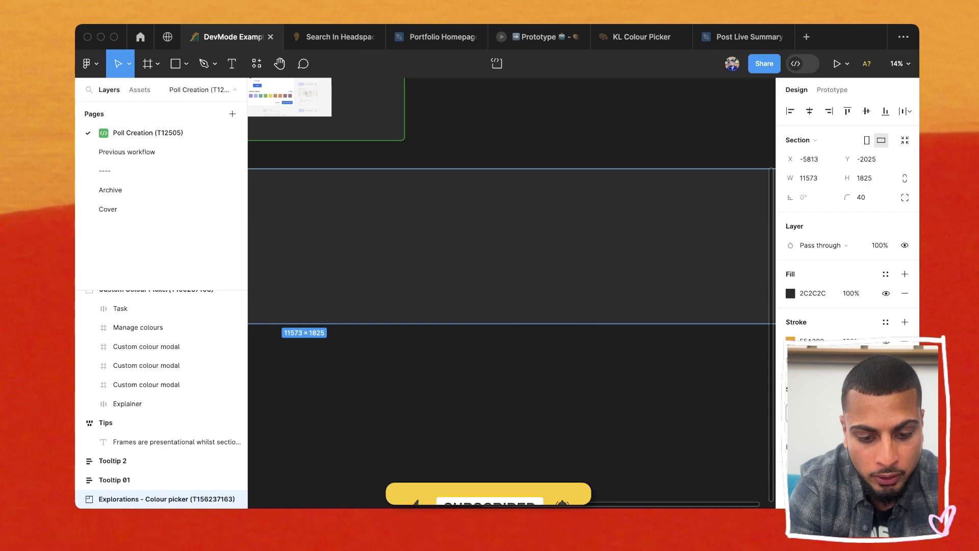
{"action": "left_click_drag", "start_coordinate": [511, 324], "coordinate": [511, 344]}
{"action": "scroll", "coordinate": [512, 292], "scroll_direction": "left", "scroll_amount": 10}
{"action": "scroll", "coordinate": [512, 292], "scroll_direction": "up", "scroll_amount": 1}
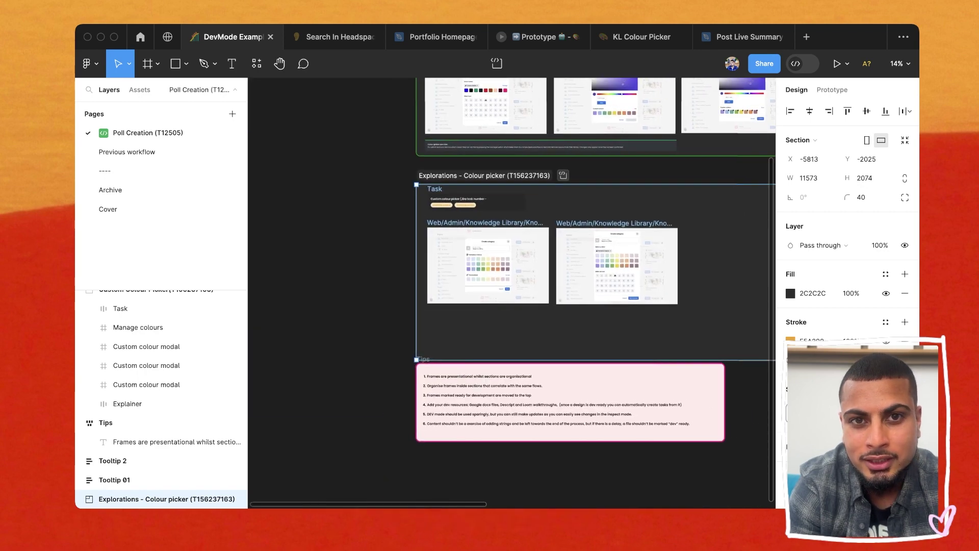
{"action": "key", "text": "Escape"}
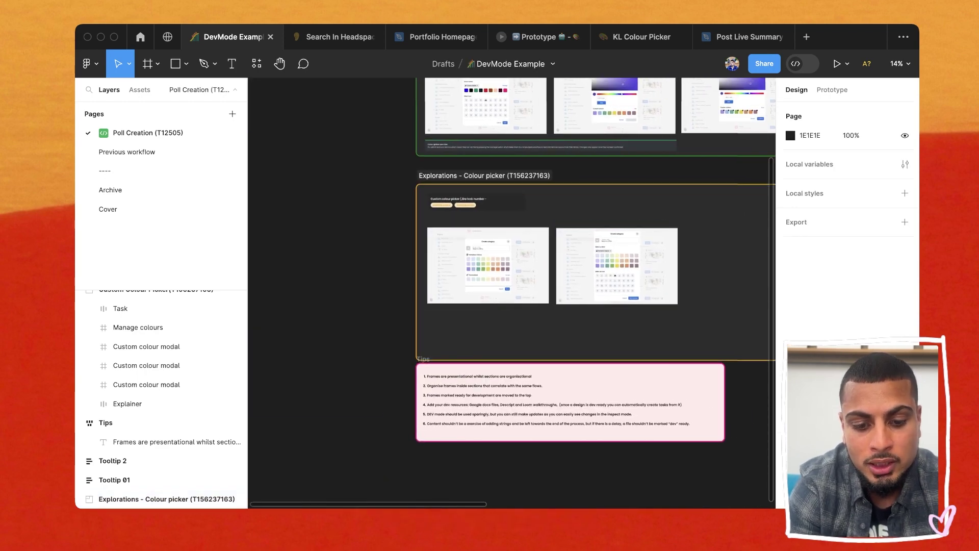
- Examine the status labels on the Explorations section's Task card and select the section
{"action": "scroll", "coordinate": [535, 260], "scroll_direction": "up", "scroll_amount": 3}
{"action": "scroll", "coordinate": [535, 260], "scroll_direction": "right", "scroll_amount": 2}
{"action": "scroll", "coordinate": [535, 260], "scroll_direction": "up", "scroll_amount": 2}
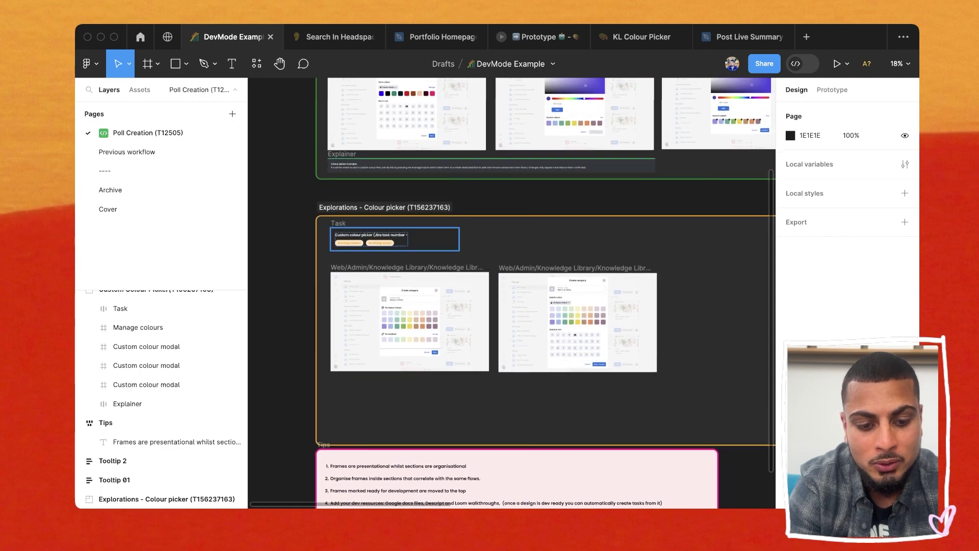
{"action": "scroll", "coordinate": [347, 238], "scroll_direction": "up", "scroll_amount": 5}
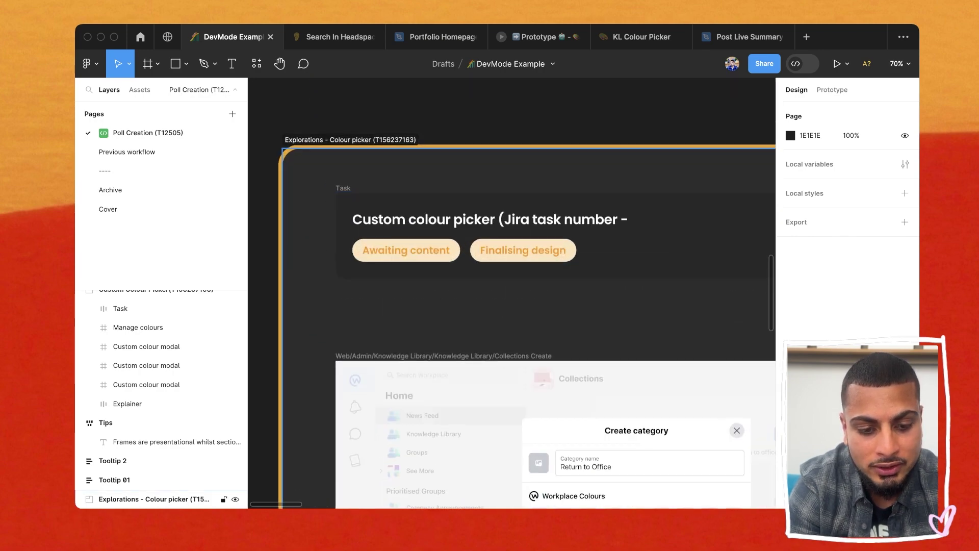
{"action": "left_click", "coordinate": [153, 498]}
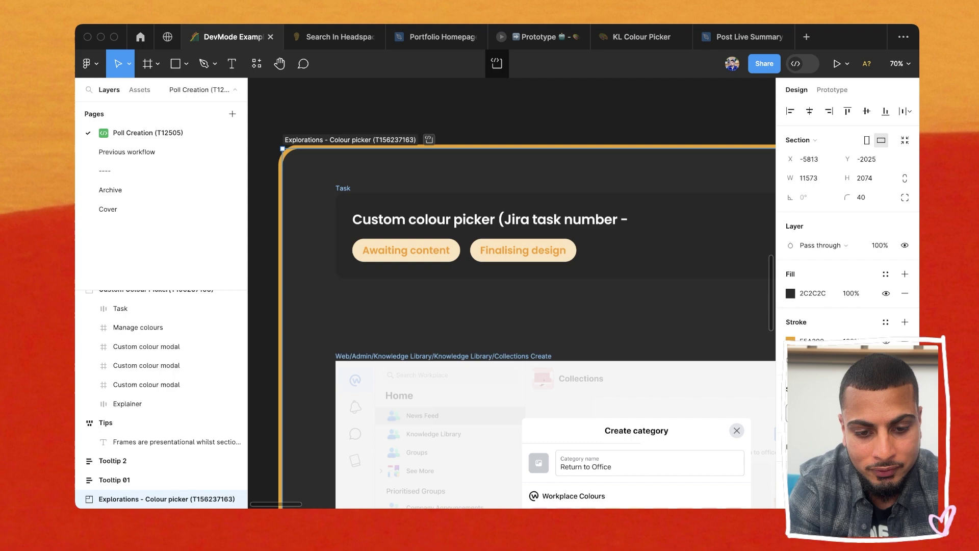
{"action": "scroll", "coordinate": [472, 306], "scroll_direction": "down", "scroll_amount": 1}
{"action": "scroll", "coordinate": [472, 306], "scroll_direction": "up", "scroll_amount": 7}
{"action": "scroll", "coordinate": [472, 306], "scroll_direction": "down", "scroll_amount": 4}
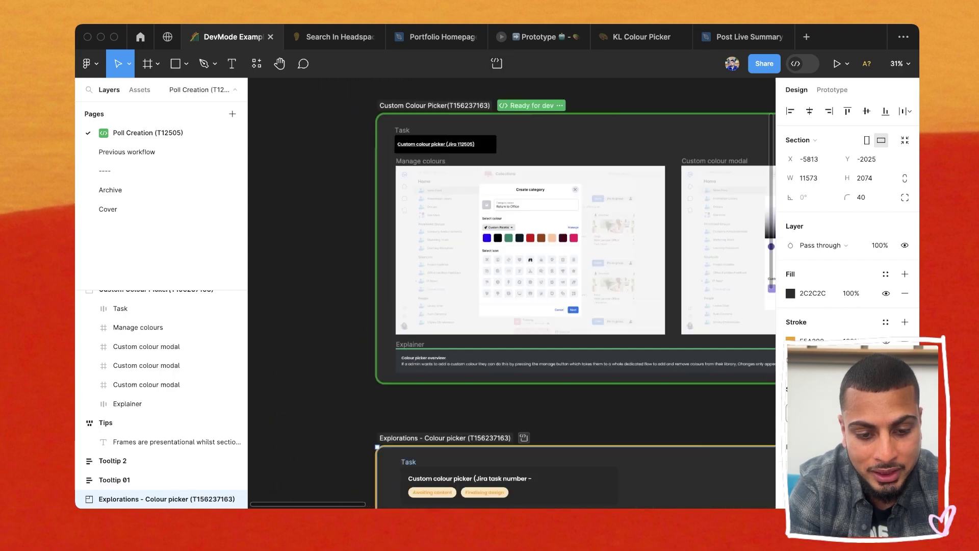
- Select the Custom Colour Picker section and look over its ready-for-dev status, task card and screens
{"action": "scroll", "coordinate": [512, 292], "scroll_direction": "up", "scroll_amount": 3}
{"action": "left_click", "coordinate": [434, 255]}
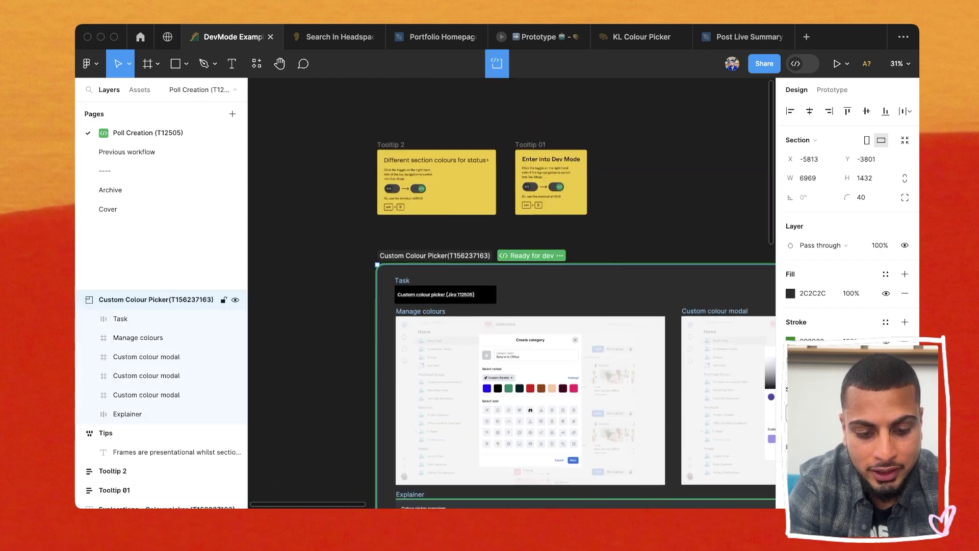
{"action": "scroll", "coordinate": [467, 252], "scroll_direction": "up", "scroll_amount": 4}
{"action": "scroll", "coordinate": [502, 250], "scroll_direction": "down", "scroll_amount": 3}
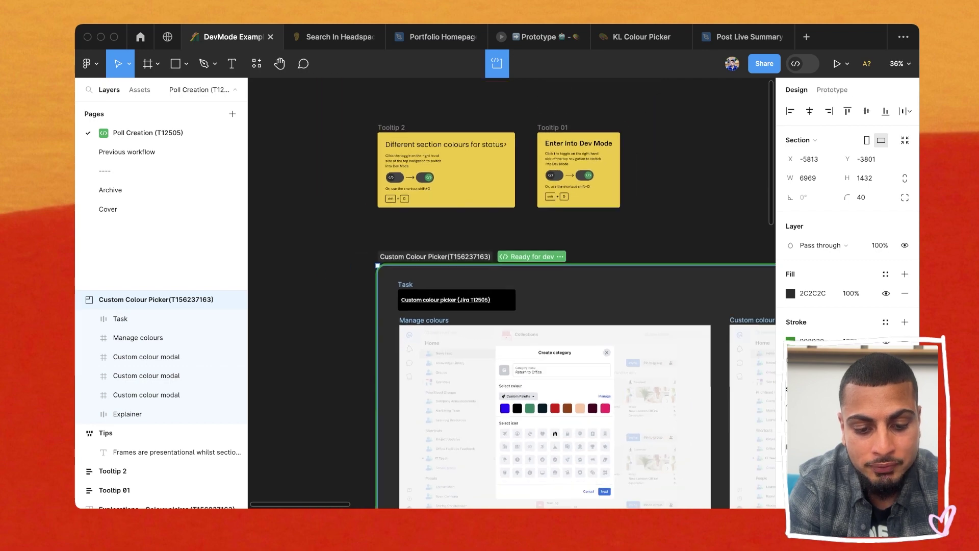
{"action": "scroll", "coordinate": [510, 291], "scroll_direction": "down", "scroll_amount": 4}
{"action": "scroll", "coordinate": [510, 290], "scroll_direction": "down", "scroll_amount": 2}
{"action": "scroll", "coordinate": [510, 290], "scroll_direction": "down", "scroll_amount": 3}
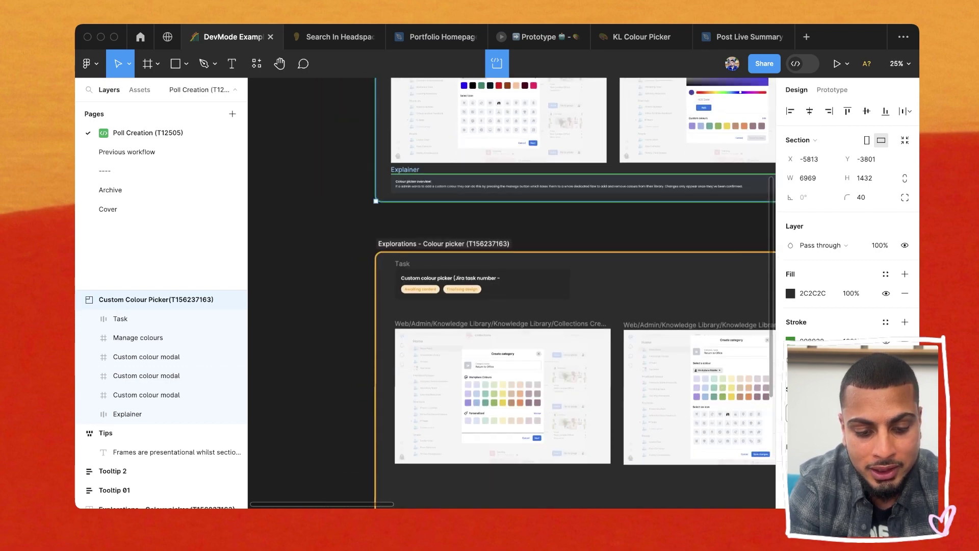
- Select the Explorations section, compare it with the Custom Colour Picker section and clear the selection
{"action": "scroll", "coordinate": [574, 271], "scroll_direction": "down", "scroll_amount": 1}
{"action": "left_click", "coordinate": [434, 225]}
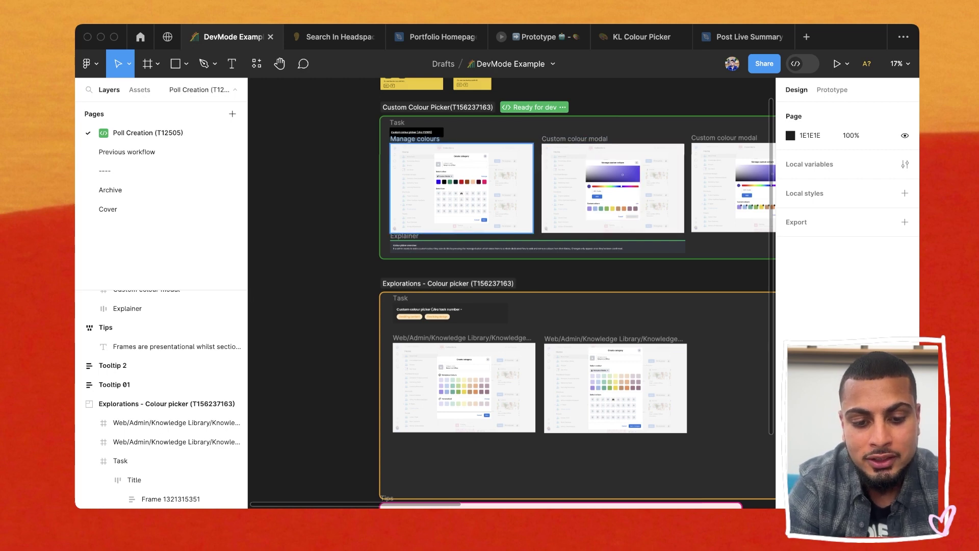
{"action": "scroll", "coordinate": [510, 293], "scroll_direction": "up", "scroll_amount": 2}
{"action": "scroll", "coordinate": [510, 293], "scroll_direction": "left", "scroll_amount": 2}
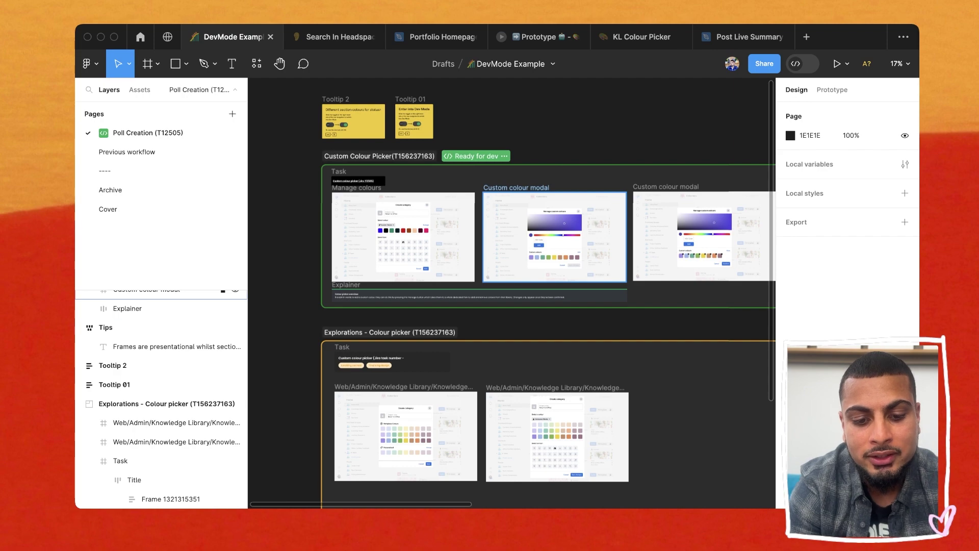
{"action": "scroll", "coordinate": [402, 240], "scroll_direction": "down", "scroll_amount": 5}
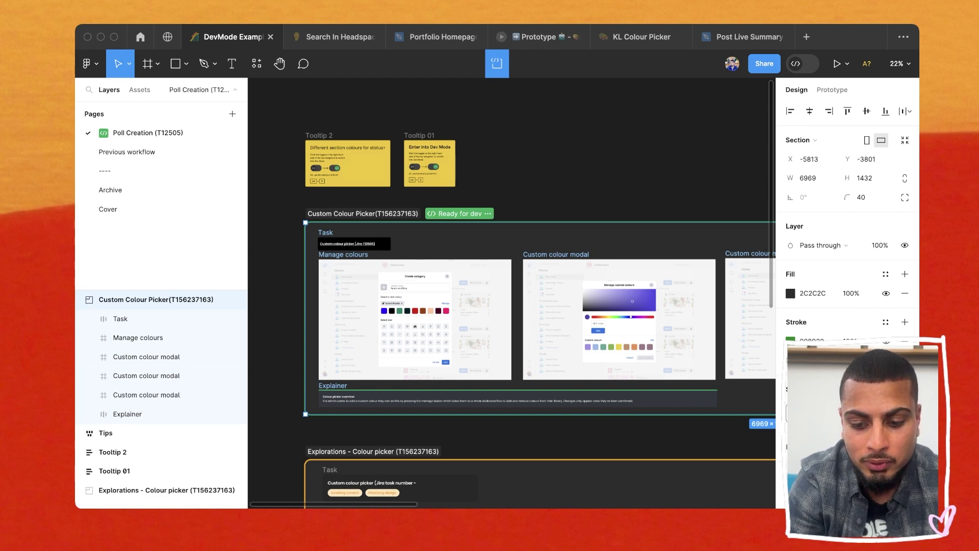
{"action": "scroll", "coordinate": [511, 293], "scroll_direction": "left", "scroll_amount": 3}
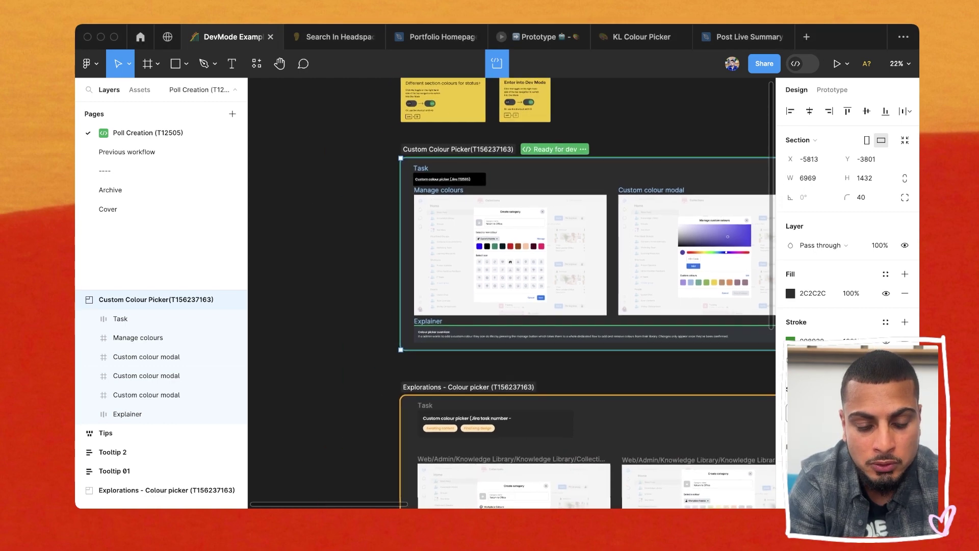
{"action": "key", "text": "Escape"}
{"action": "scroll", "coordinate": [441, 223], "scroll_direction": "up", "scroll_amount": 3}
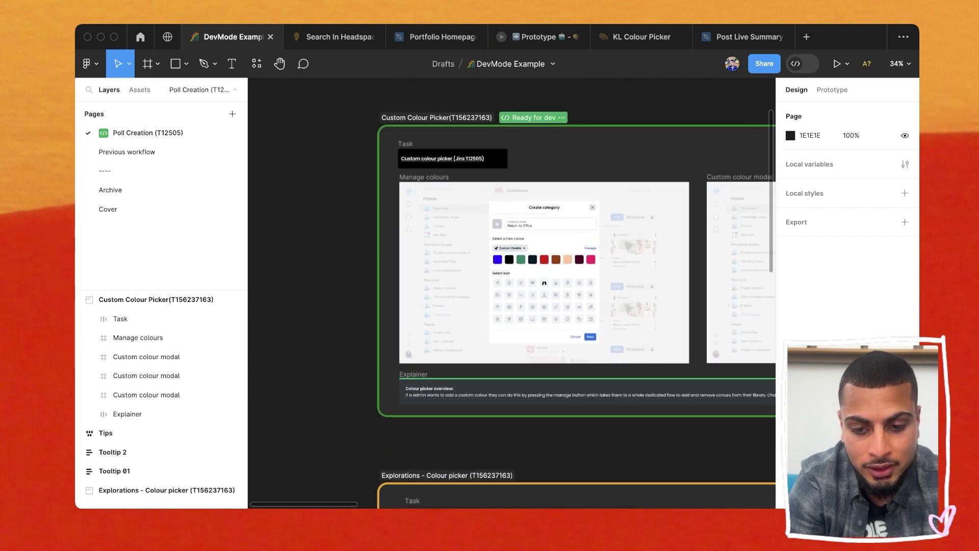
- Switch to Dev Mode and inspect the Manage colours frame in the Custom Colour Picker section
{"action": "key", "text": "shift+d"}
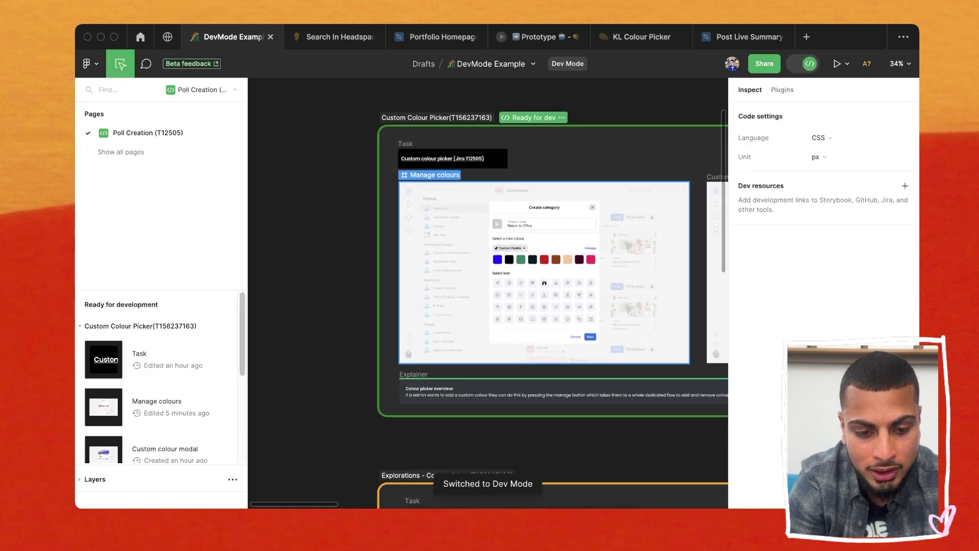
{"action": "left_click", "coordinate": [487, 188]}
{"action": "scroll", "coordinate": [487, 188], "scroll_direction": "up", "scroll_amount": 3}
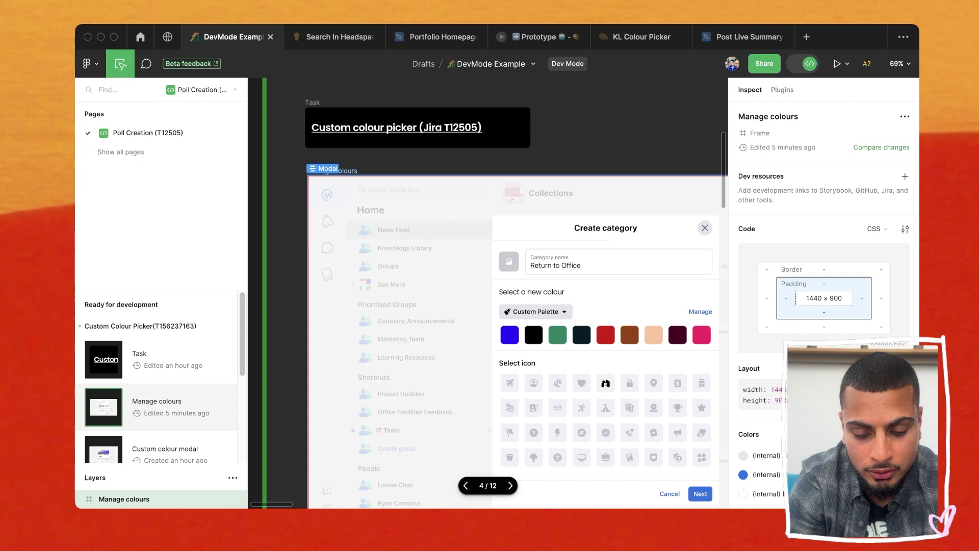
{"action": "scroll", "coordinate": [488, 293], "scroll_direction": "right", "scroll_amount": 5}
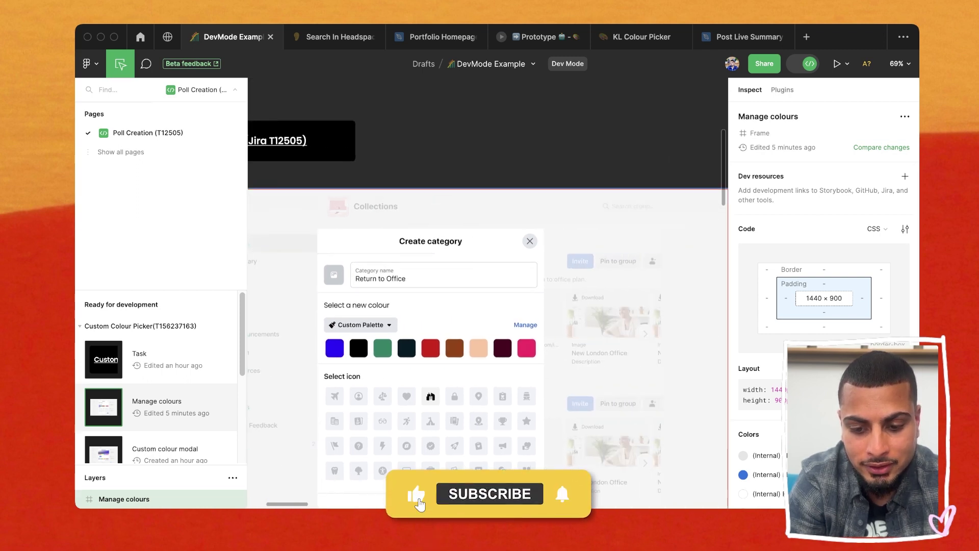
{"action": "scroll", "coordinate": [823, 266], "scroll_direction": "down", "scroll_amount": 2}
{"action": "scroll", "coordinate": [823, 266], "scroll_direction": "up", "scroll_amount": 2}
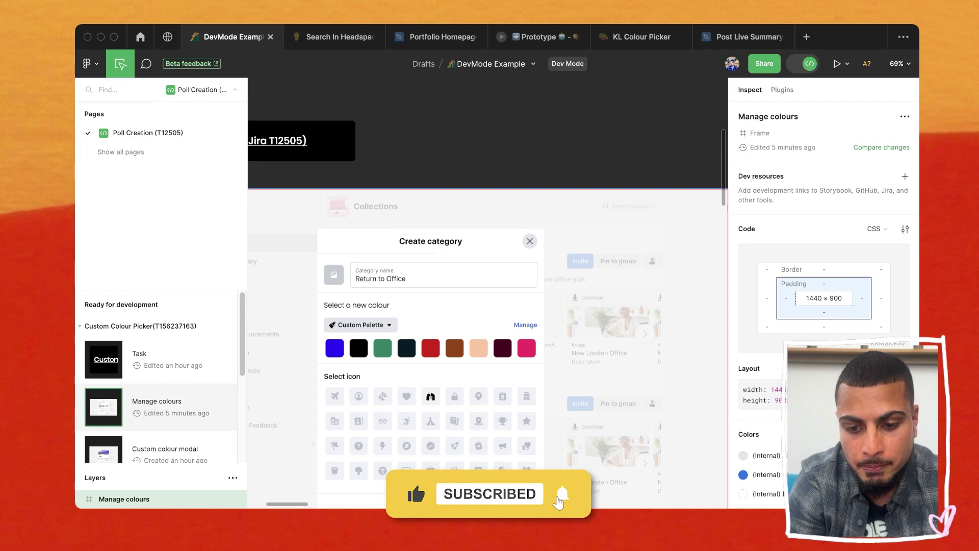
- Compare the Manage colours frame's 1:45 PM and current versions, viewing the edited Select colour layer as an overlay and side by side
{"action": "left_click", "coordinate": [881, 147]}
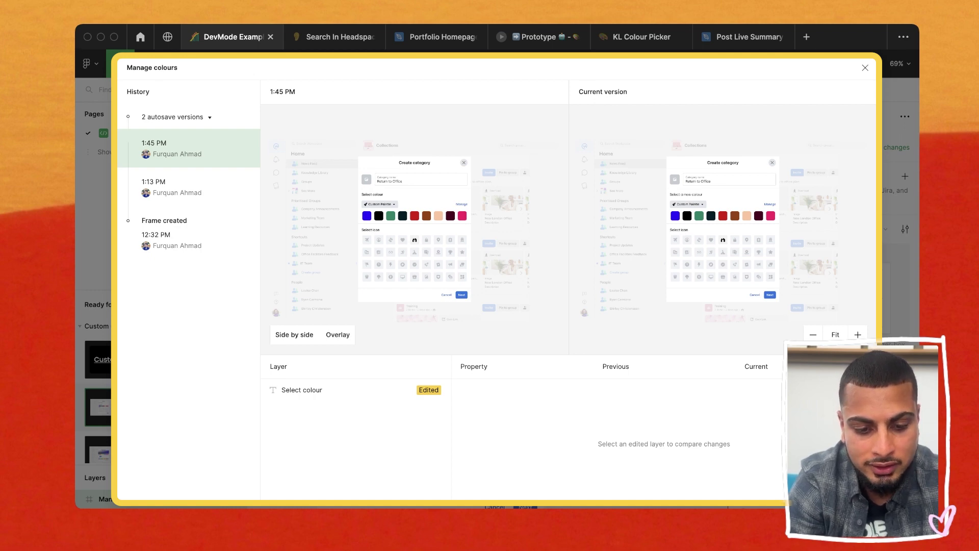
{"action": "left_click", "coordinate": [355, 390]}
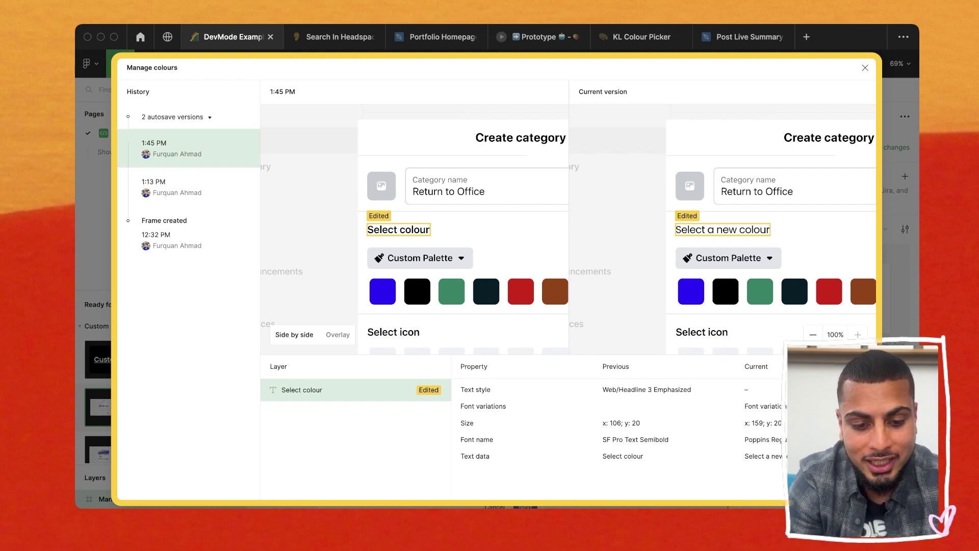
{"action": "left_click", "coordinate": [337, 334]}
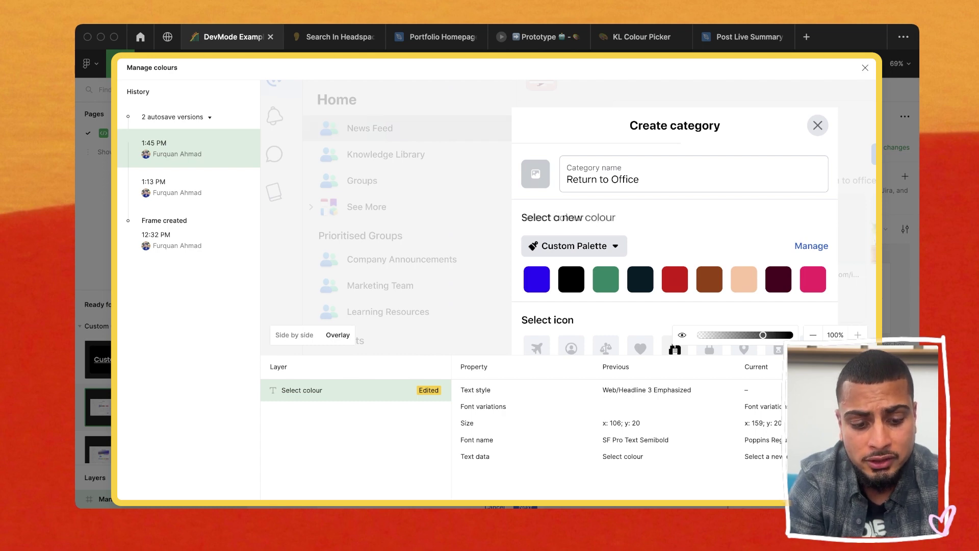
{"action": "left_click", "coordinate": [294, 335]}
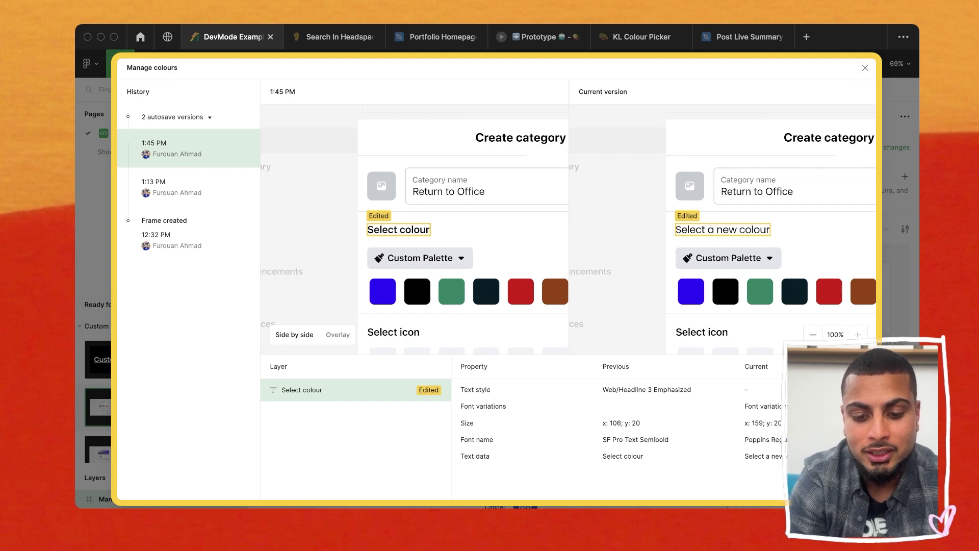
{"action": "scroll", "coordinate": [414, 229], "scroll_direction": "right", "scroll_amount": 3}
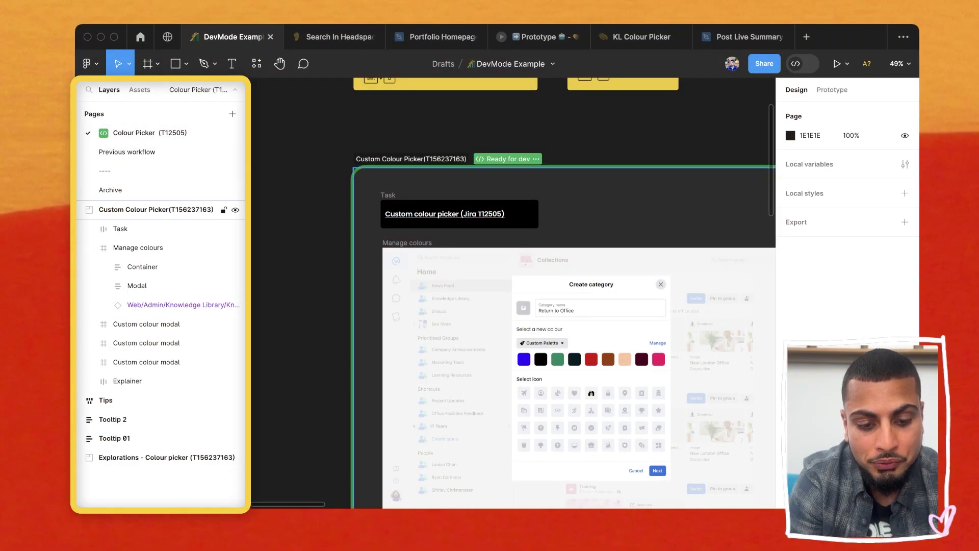
- Examine the Custom Colour Picker section's frames and explainer and the Explorations section below it in the design view
{"action": "scroll", "coordinate": [513, 293], "scroll_direction": "down", "scroll_amount": 5}
{"action": "scroll", "coordinate": [513, 292], "scroll_direction": "down", "scroll_amount": 3}
{"action": "scroll", "coordinate": [513, 293], "scroll_direction": "up", "scroll_amount": 4}
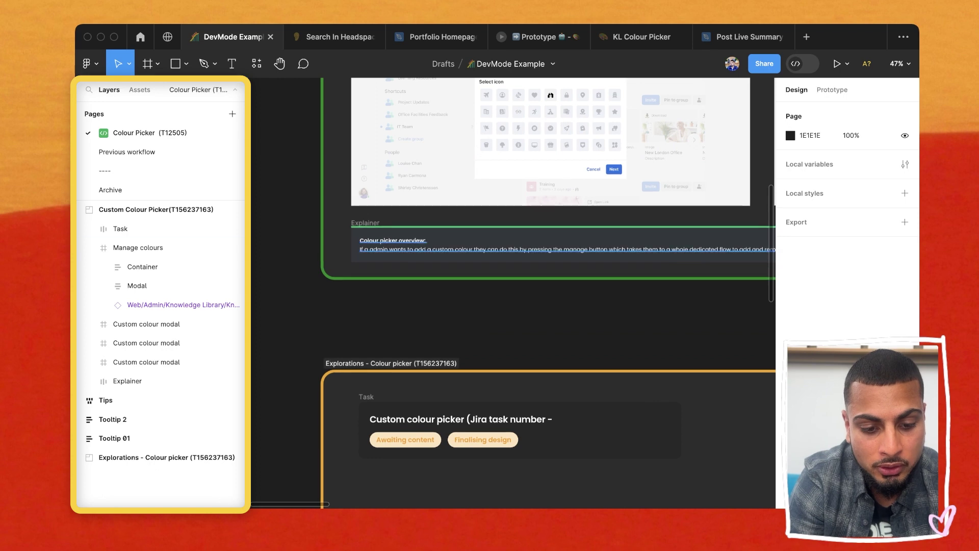
{"action": "scroll", "coordinate": [424, 248], "scroll_direction": "up", "scroll_amount": 5}
{"action": "scroll", "coordinate": [447, 256], "scroll_direction": "down", "scroll_amount": 10}
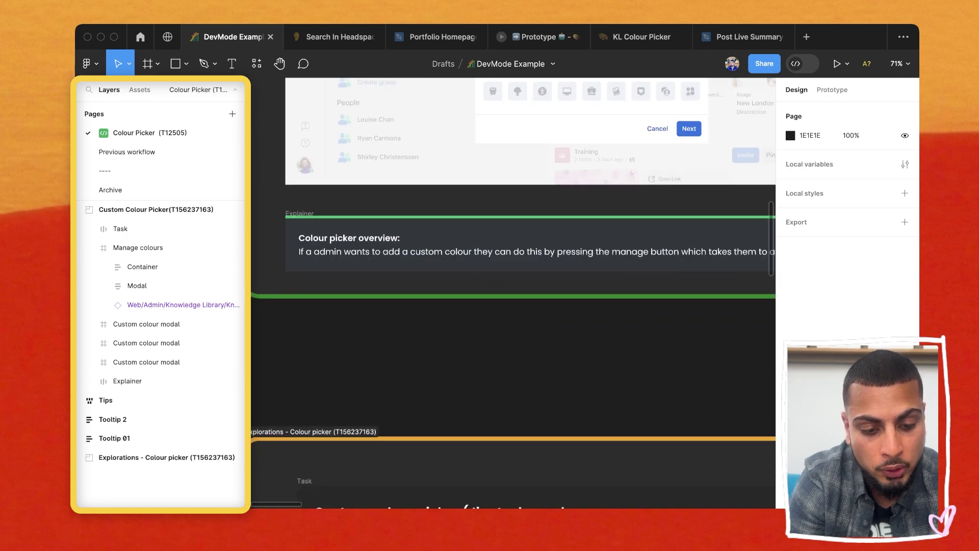
{"action": "scroll", "coordinate": [555, 204], "scroll_direction": "up", "scroll_amount": 2}
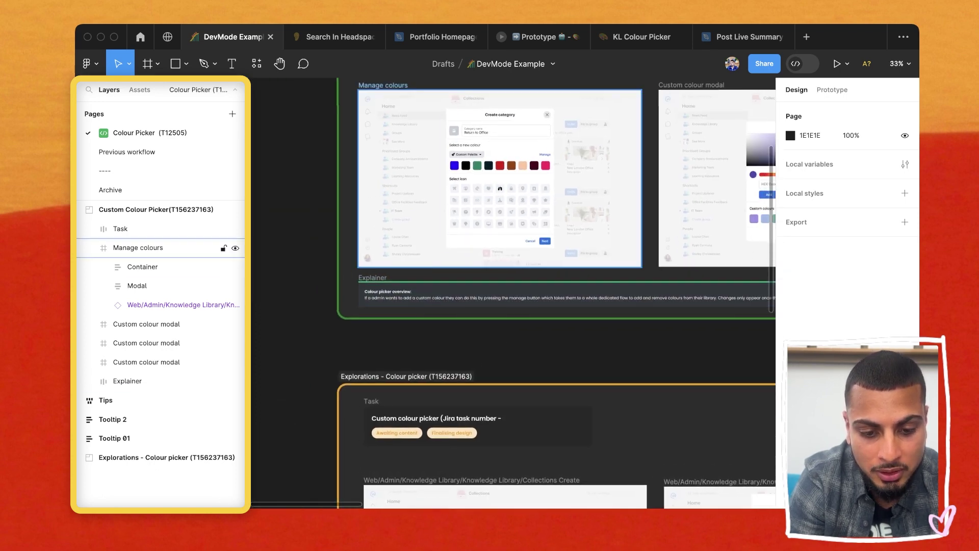
{"action": "scroll", "coordinate": [522, 168], "scroll_direction": "up", "scroll_amount": 3}
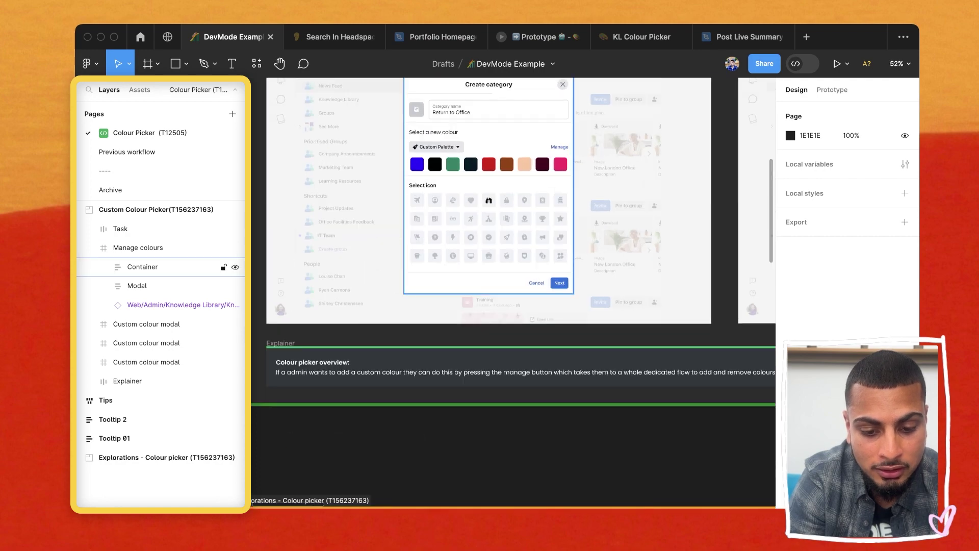
{"action": "scroll", "coordinate": [521, 168], "scroll_direction": "right", "scroll_amount": 10}
{"action": "scroll", "coordinate": [558, 239], "scroll_direction": "down", "scroll_amount": 4}
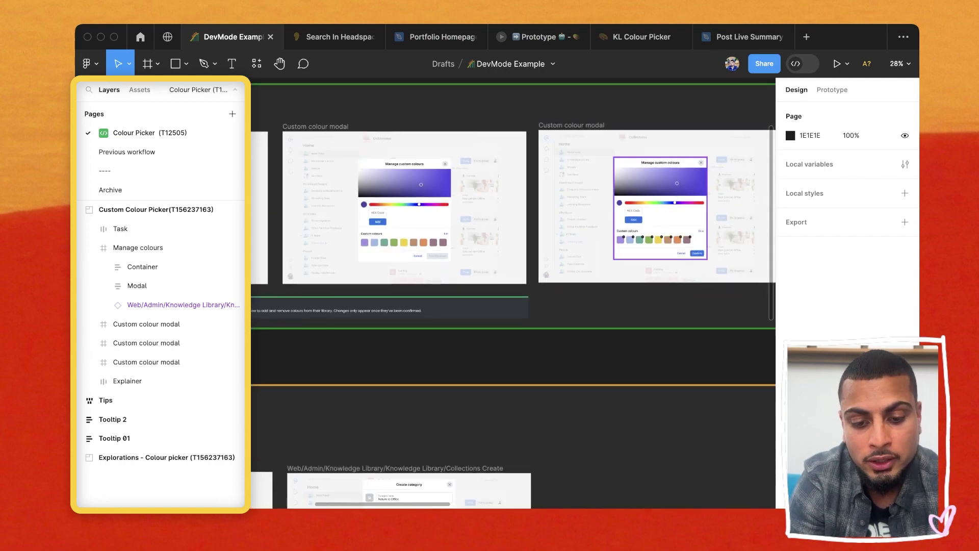
{"action": "scroll", "coordinate": [513, 205], "scroll_direction": "left", "scroll_amount": 3}
{"action": "scroll", "coordinate": [513, 206], "scroll_direction": "down", "scroll_amount": 1}
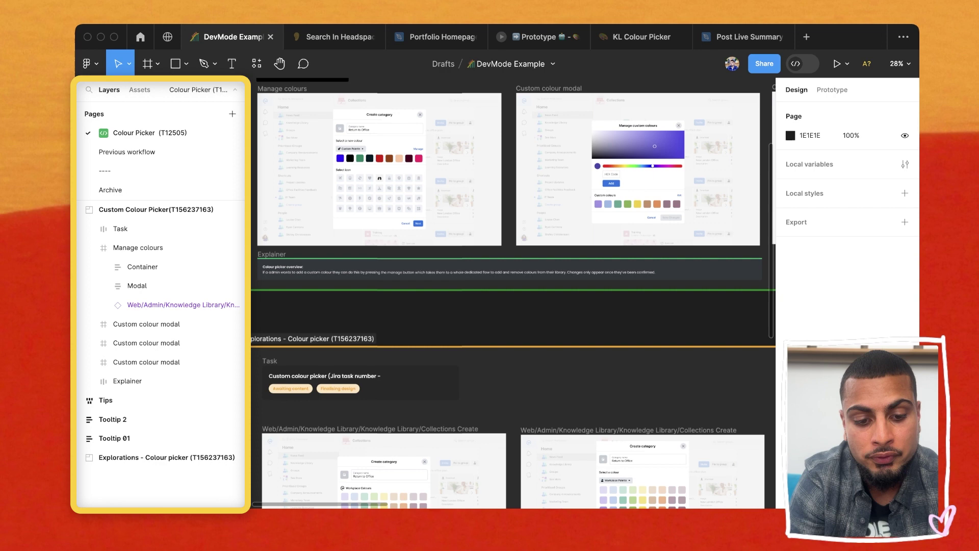
- Switch to Dev Mode and review the Custom Colour Picker section's frames listed as ready for development
{"action": "scroll", "coordinate": [513, 293], "scroll_direction": "left", "scroll_amount": 2}
{"action": "scroll", "coordinate": [513, 292], "scroll_direction": "up", "scroll_amount": 2}
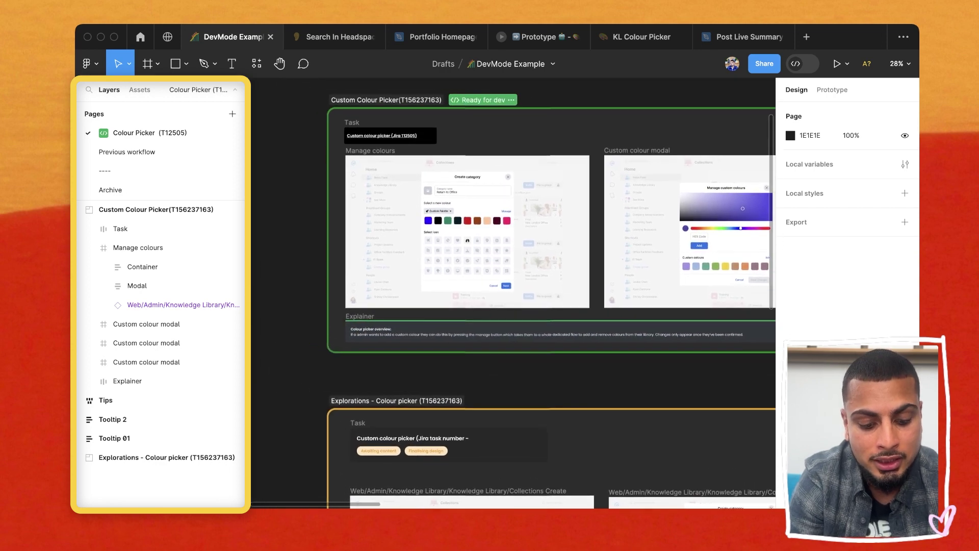
{"action": "key", "text": "shift+d"}
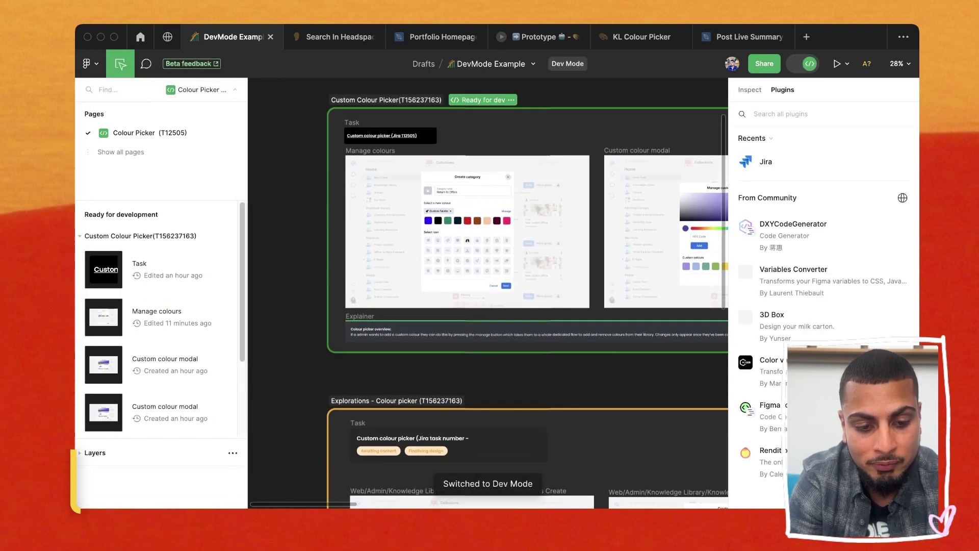
{"action": "scroll", "coordinate": [527, 293], "scroll_direction": "up", "scroll_amount": 2}
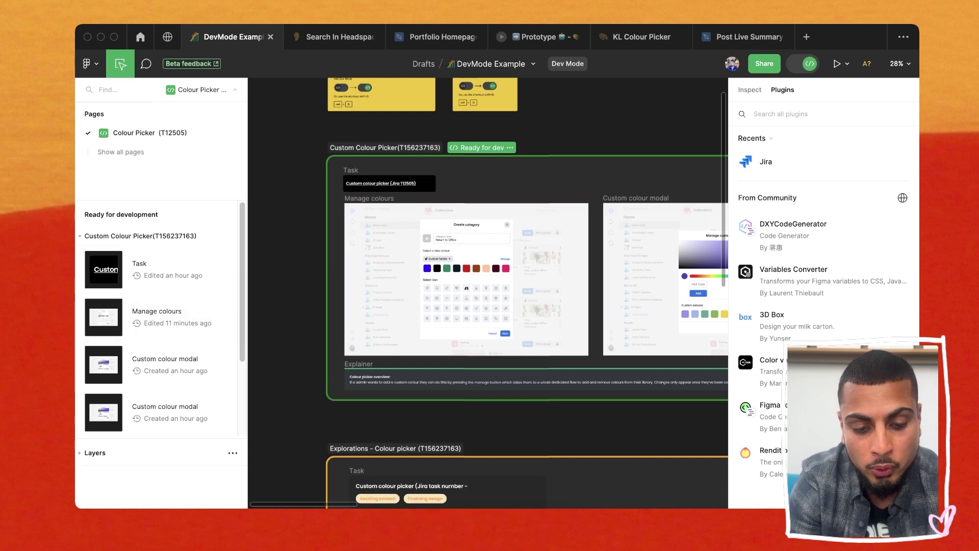
{"action": "scroll", "coordinate": [158, 288], "scroll_direction": "down", "scroll_amount": 3}
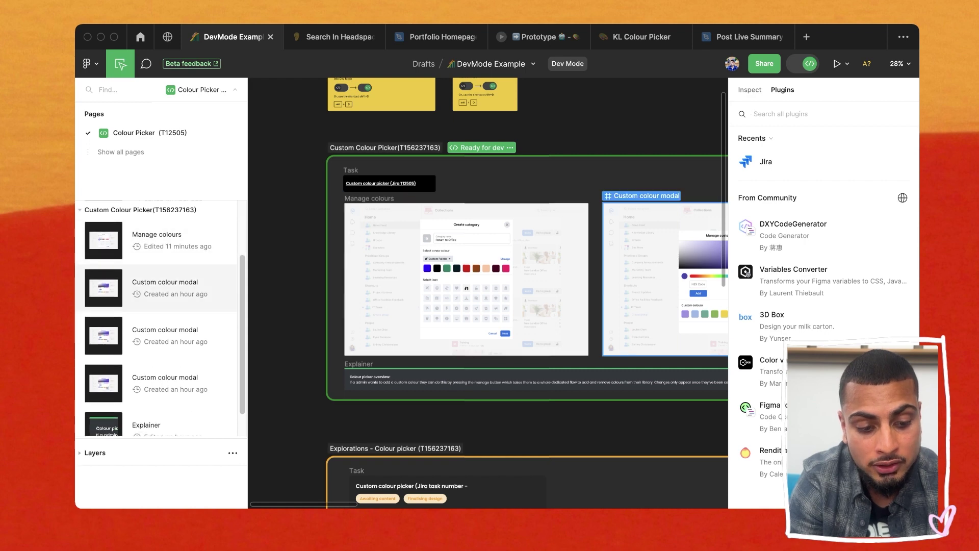
{"action": "scroll", "coordinate": [158, 285], "scroll_direction": "up", "scroll_amount": 2}
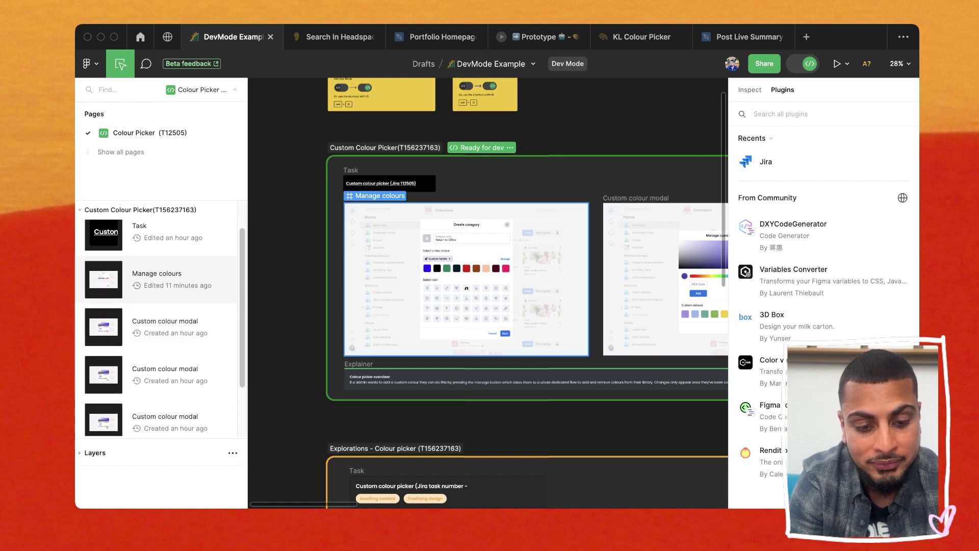
- Step through the Manage colours frame and the three Custom colour modal frames from the ready-for-development list
{"action": "left_click", "coordinate": [158, 279]}
{"action": "left_click", "coordinate": [158, 327]}
{"action": "left_click", "coordinate": [158, 375]}
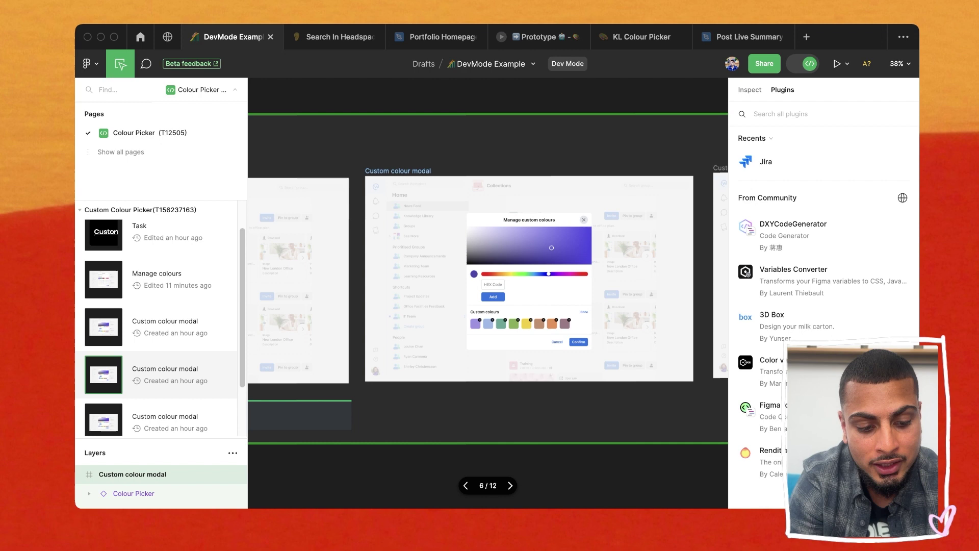
{"action": "left_click", "coordinate": [158, 417]}
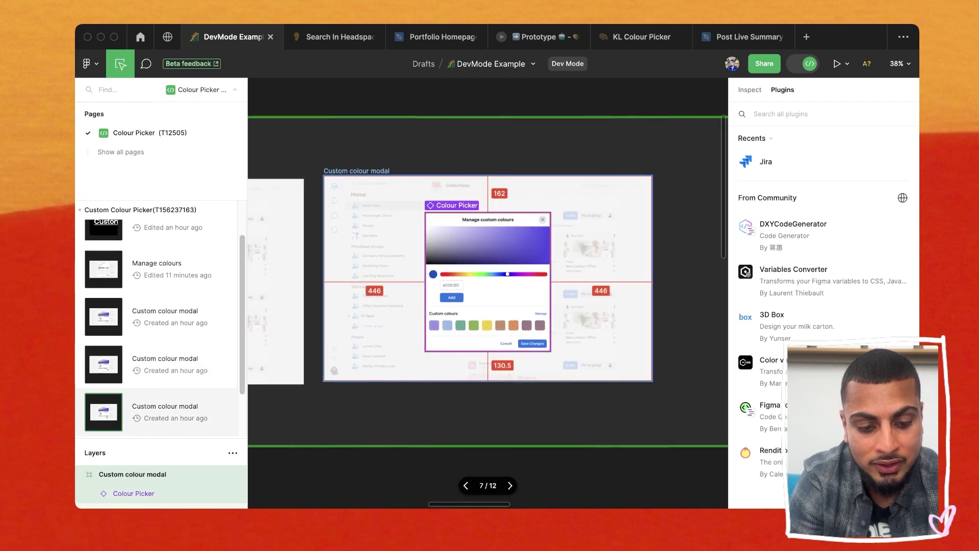
- Examine the Explorations section alongside the ready-for-development list and return to the Custom Colour Picker section
{"action": "scroll", "coordinate": [438, 315], "scroll_direction": "down", "scroll_amount": 5}
{"action": "scroll", "coordinate": [438, 315], "scroll_direction": "left", "scroll_amount": 6}
{"action": "scroll", "coordinate": [437, 316], "scroll_direction": "down", "scroll_amount": 2}
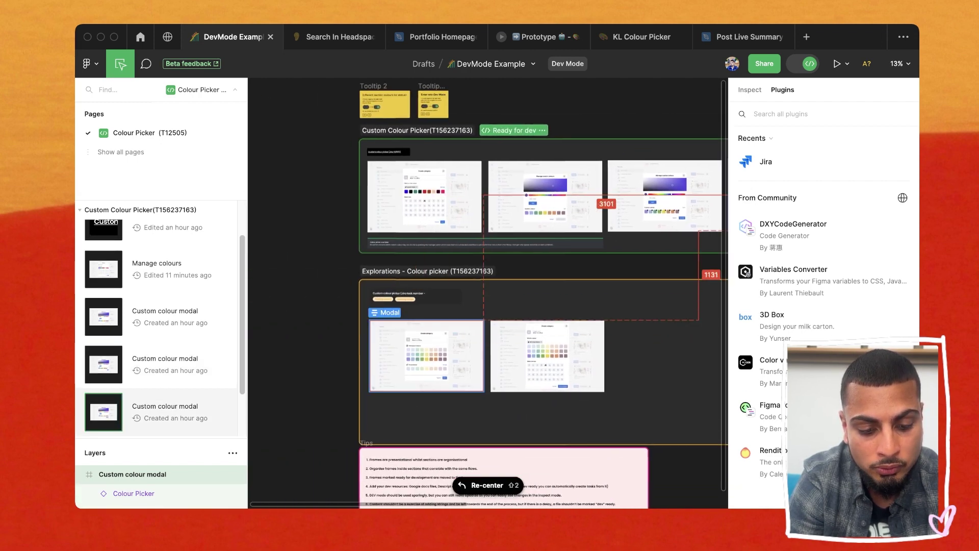
{"action": "scroll", "coordinate": [374, 390], "scroll_direction": "up", "scroll_amount": 5}
{"action": "scroll", "coordinate": [158, 307], "scroll_direction": "up", "scroll_amount": 2}
{"action": "scroll", "coordinate": [158, 307], "scroll_direction": "down", "scroll_amount": 3}
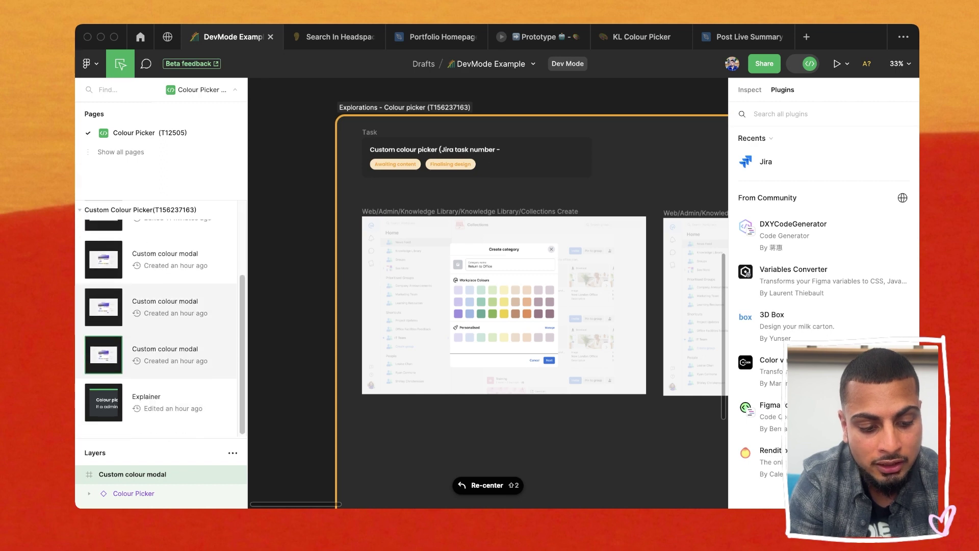
{"action": "scroll", "coordinate": [161, 479], "scroll_direction": "down", "scroll_amount": 3}
{"action": "scroll", "coordinate": [161, 480], "scroll_direction": "up", "scroll_amount": 3}
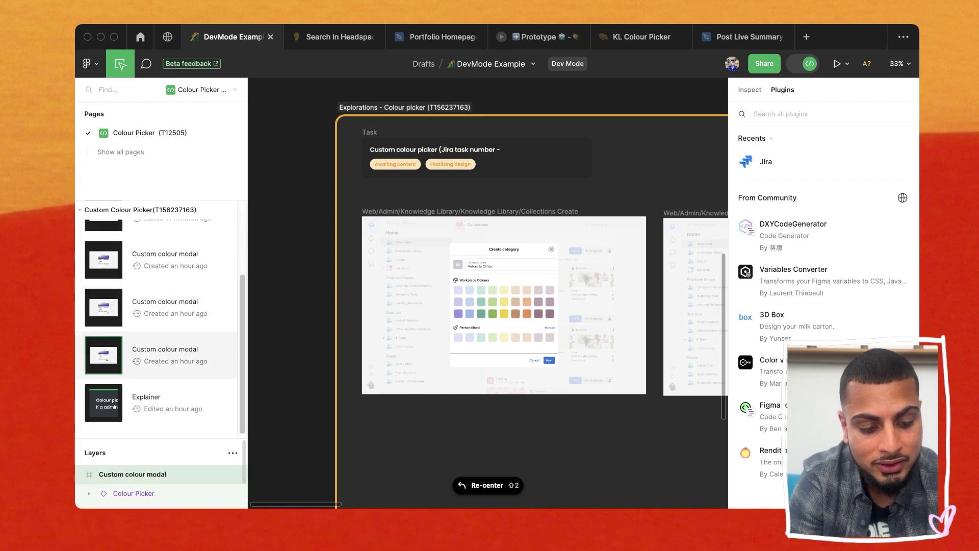
{"action": "scroll", "coordinate": [161, 479], "scroll_direction": "down", "scroll_amount": 3}
{"action": "scroll", "coordinate": [161, 480], "scroll_direction": "up", "scroll_amount": 3}
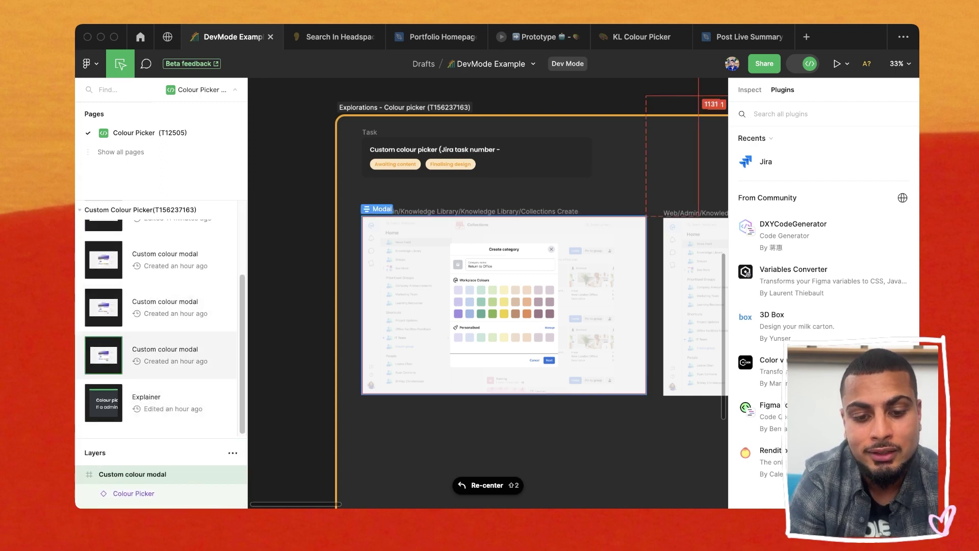
{"action": "scroll", "coordinate": [487, 293], "scroll_direction": "up", "scroll_amount": 5}
{"action": "scroll", "coordinate": [488, 293], "scroll_direction": "right", "scroll_amount": 3}
{"action": "scroll", "coordinate": [487, 293], "scroll_direction": "up", "scroll_amount": 10}
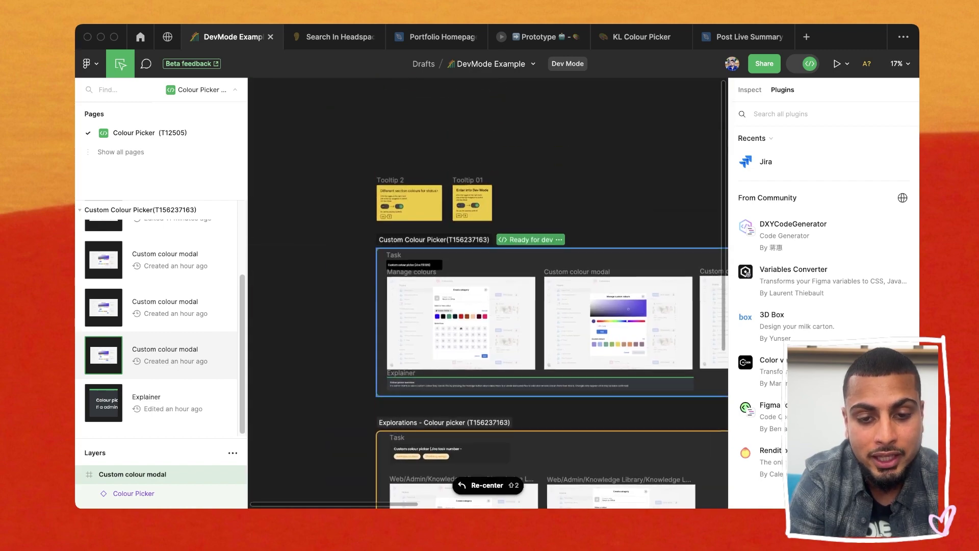
- Browse the community plugins in Dev Mode and select the Custom Palette button in the Manage colours frame
{"action": "key", "text": "shift+d"}
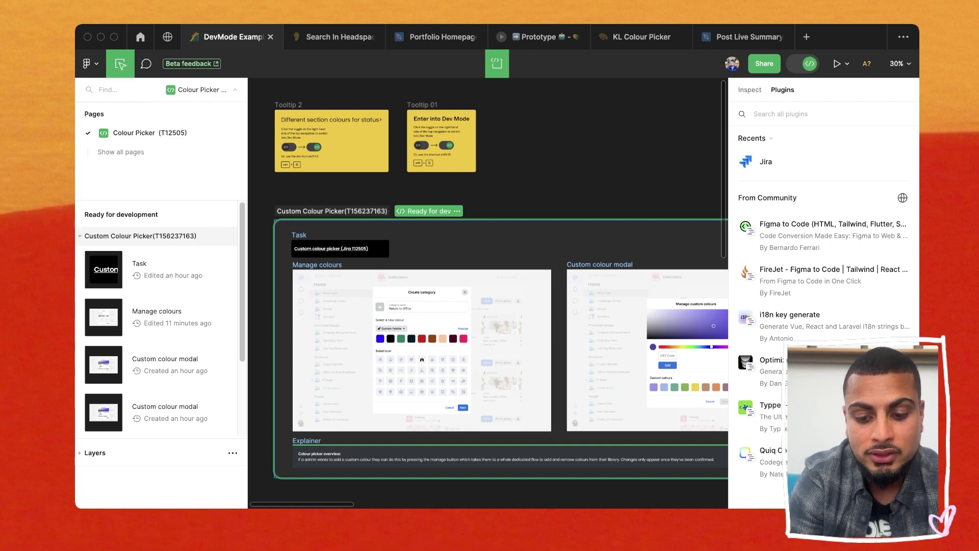
{"action": "scroll", "coordinate": [824, 263], "scroll_direction": "down", "scroll_amount": 4}
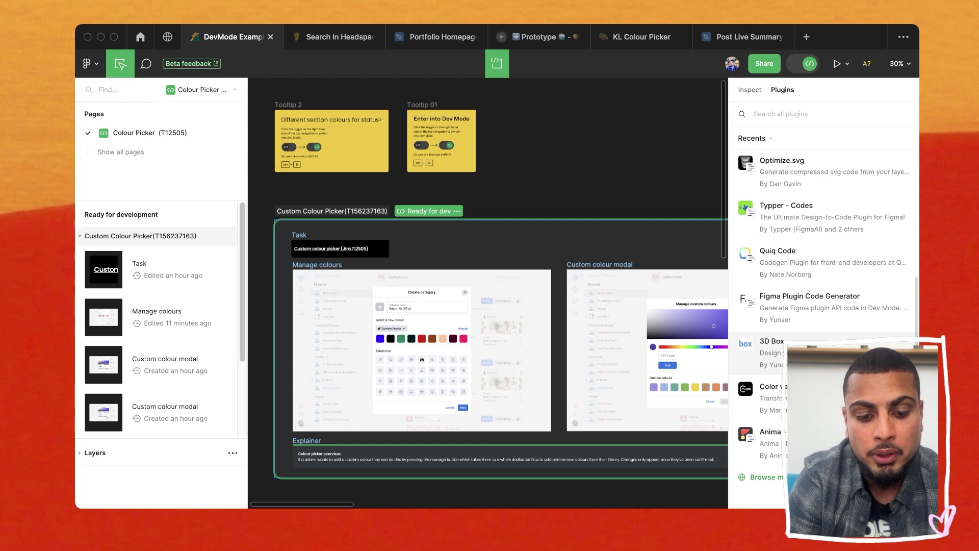
{"action": "scroll", "coordinate": [402, 339], "scroll_direction": "up", "scroll_amount": 5}
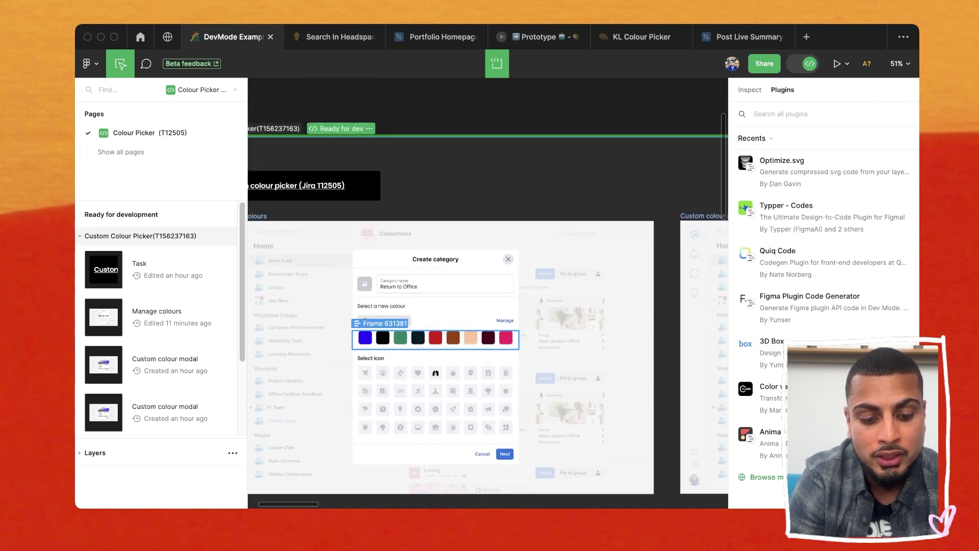
{"action": "scroll", "coordinate": [369, 333], "scroll_direction": "up", "scroll_amount": 5}
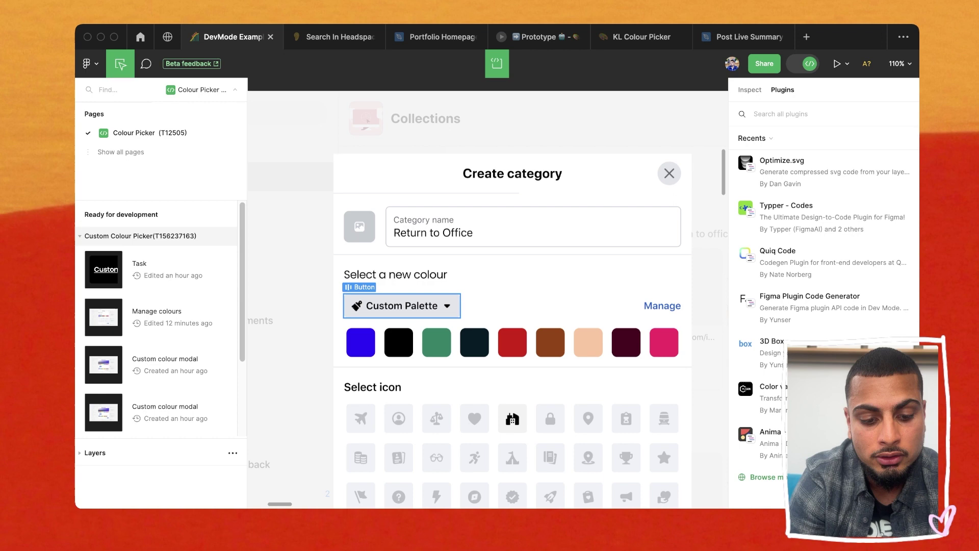
{"action": "left_click", "coordinate": [356, 305]}
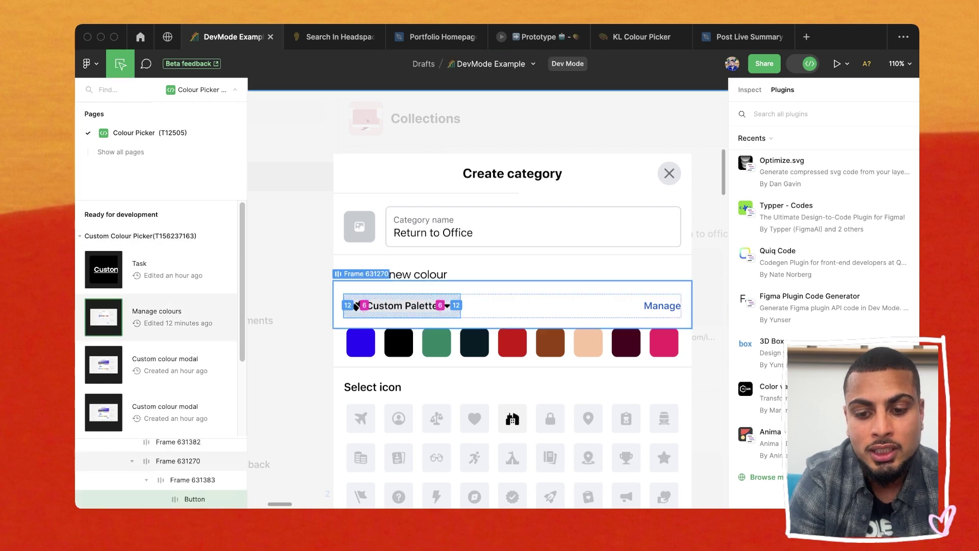
- Search the Dev Mode plugins for "vs co"
{"action": "key", "text": "alt"}
{"action": "type", "text": "vs co"}
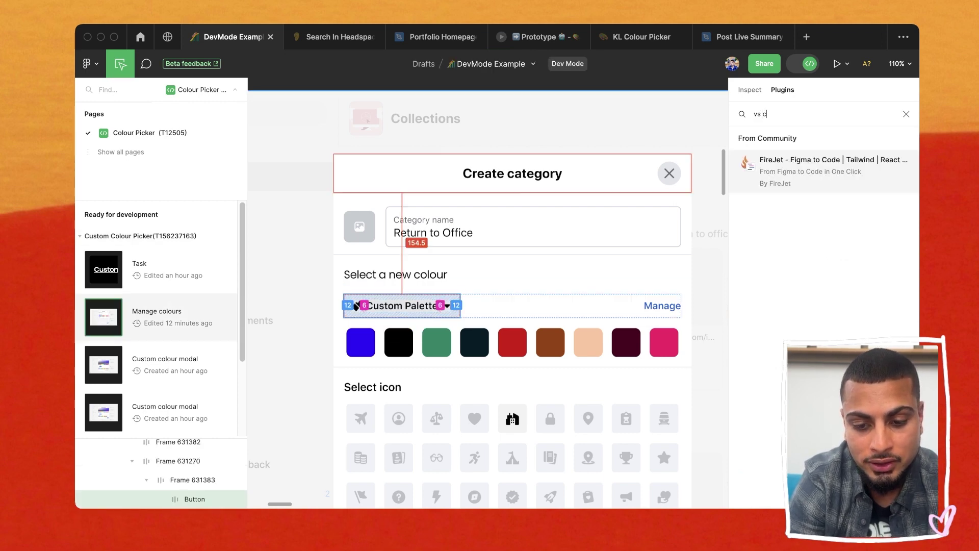
{"action": "key", "text": "BackSpace"}
{"action": "key", "text": "BackSpace"}
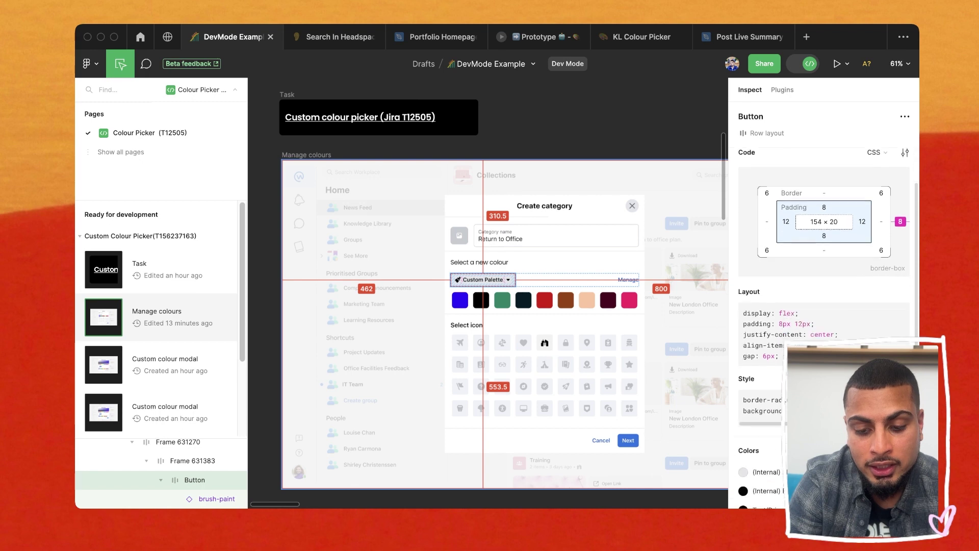
- Review the Custom Palette button's layout code, style, colours and assets, and look over the available plugins
{"action": "scroll", "coordinate": [823, 306], "scroll_direction": "up", "scroll_amount": 3}
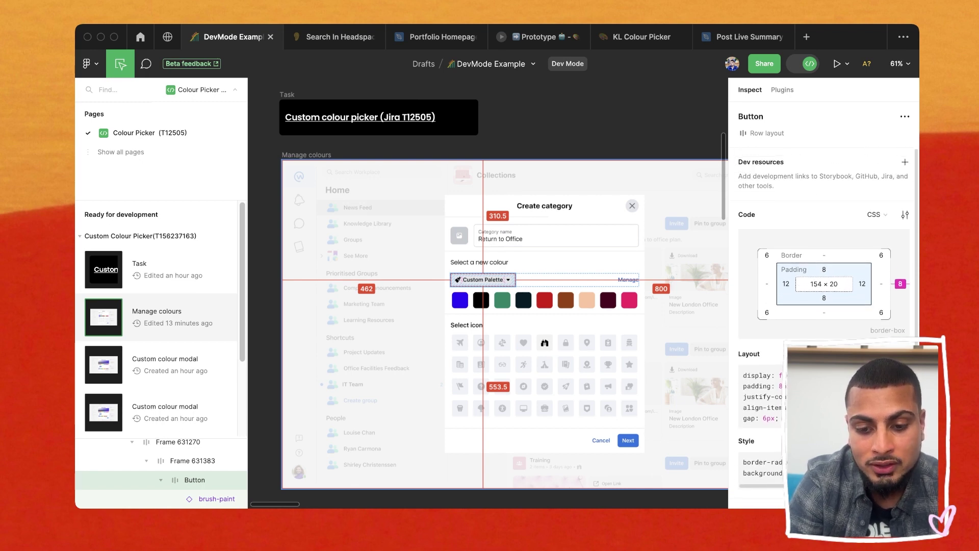
{"action": "left_click", "coordinate": [782, 90]}
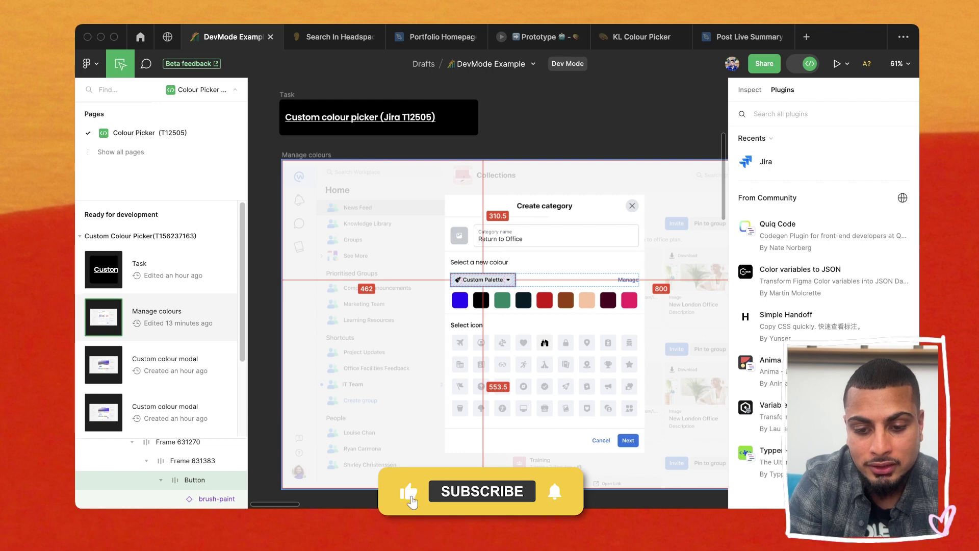
{"action": "left_click", "coordinate": [749, 90]}
{"action": "scroll", "coordinate": [824, 306], "scroll_direction": "down", "scroll_amount": 6}
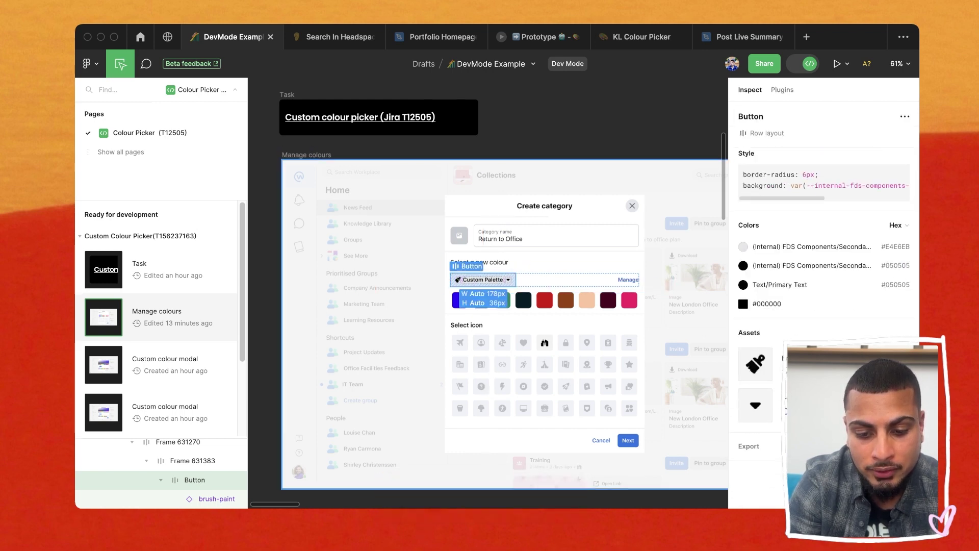
{"action": "scroll", "coordinate": [824, 255], "scroll_direction": "up", "scroll_amount": 5}
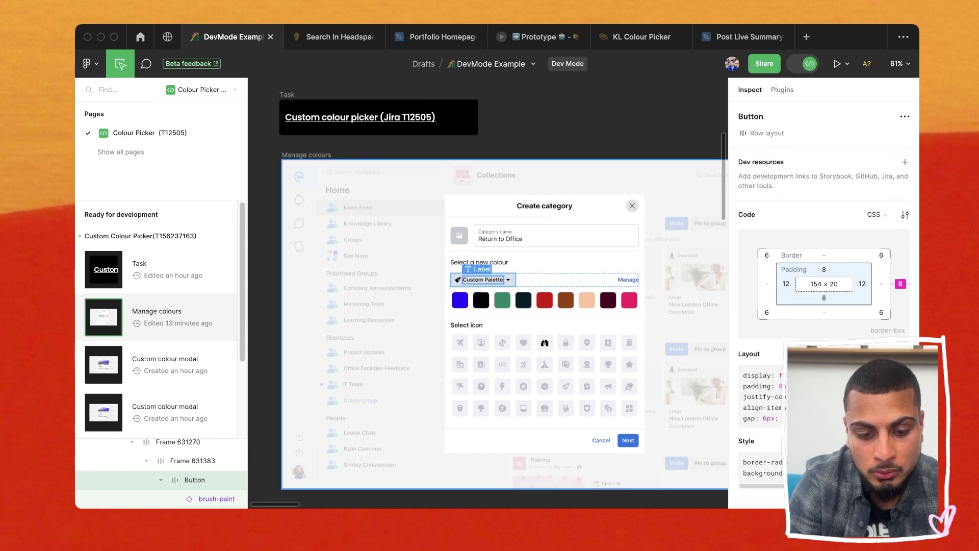
- Inspect the Custom Palette row, its button and the black colour swatch below it, including the swatch's code and style
{"action": "scroll", "coordinate": [476, 277], "scroll_direction": "up", "scroll_amount": 5}
{"action": "left_click", "coordinate": [476, 255]}
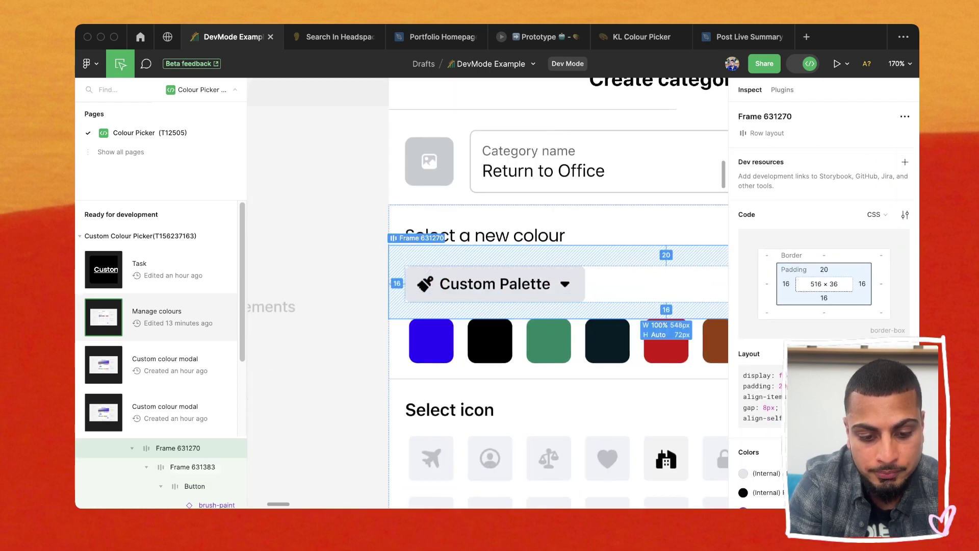
{"action": "left_click", "coordinate": [485, 283]}
{"action": "left_click", "coordinate": [489, 341]}
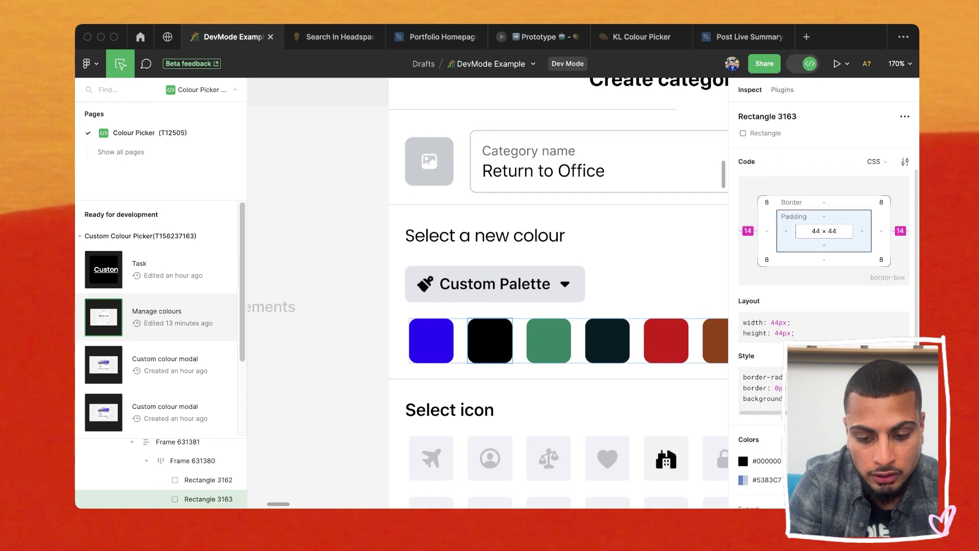
{"action": "scroll", "coordinate": [823, 229], "scroll_direction": "down", "scroll_amount": 2}
{"action": "scroll", "coordinate": [615, 347], "scroll_direction": "down", "scroll_amount": 4}
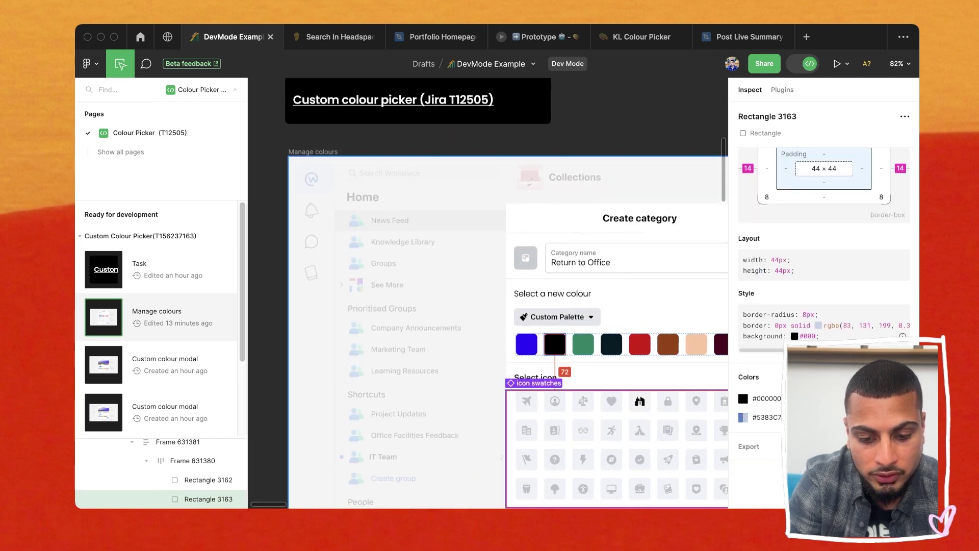
- Open the black icon under Select icon in the component playground, switch Property 1 between Default and active, and close the playground
{"action": "left_click", "coordinate": [639, 401]}
{"action": "left_click", "coordinate": [640, 400]}
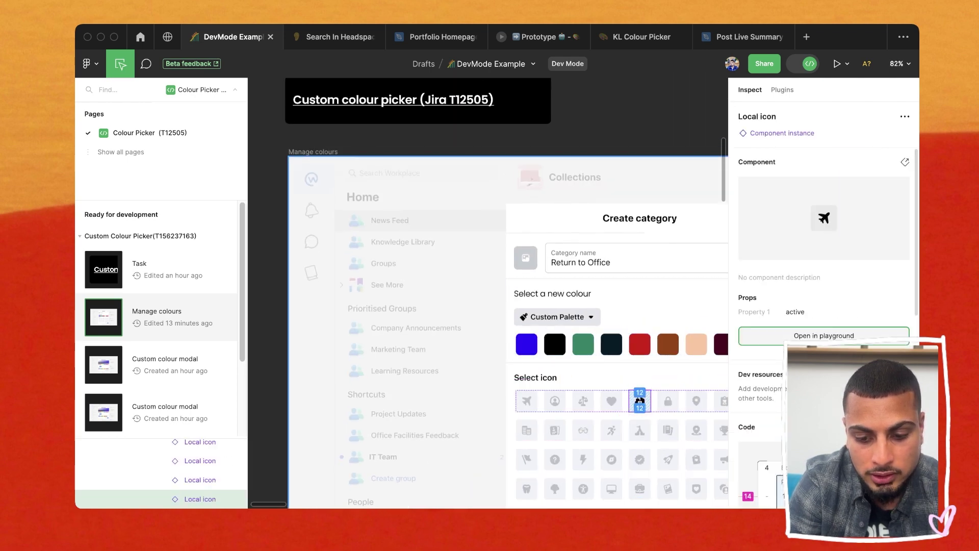
{"action": "left_click", "coordinate": [823, 335]}
{"action": "left_click", "coordinate": [656, 281]}
{"action": "left_click", "coordinate": [648, 267]}
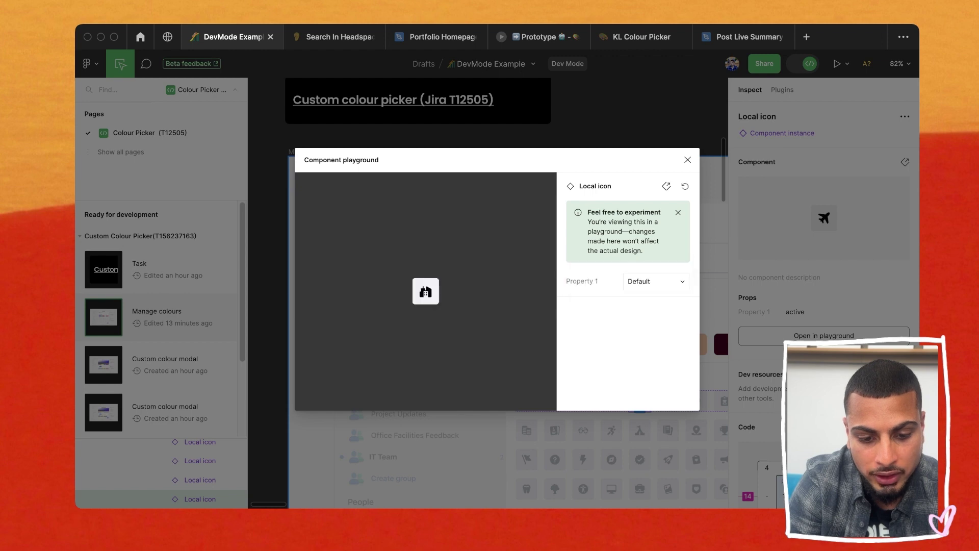
{"action": "left_click", "coordinate": [656, 281]}
{"action": "left_click", "coordinate": [647, 296]}
{"action": "left_click", "coordinate": [656, 281]}
{"action": "left_click", "coordinate": [648, 266]}
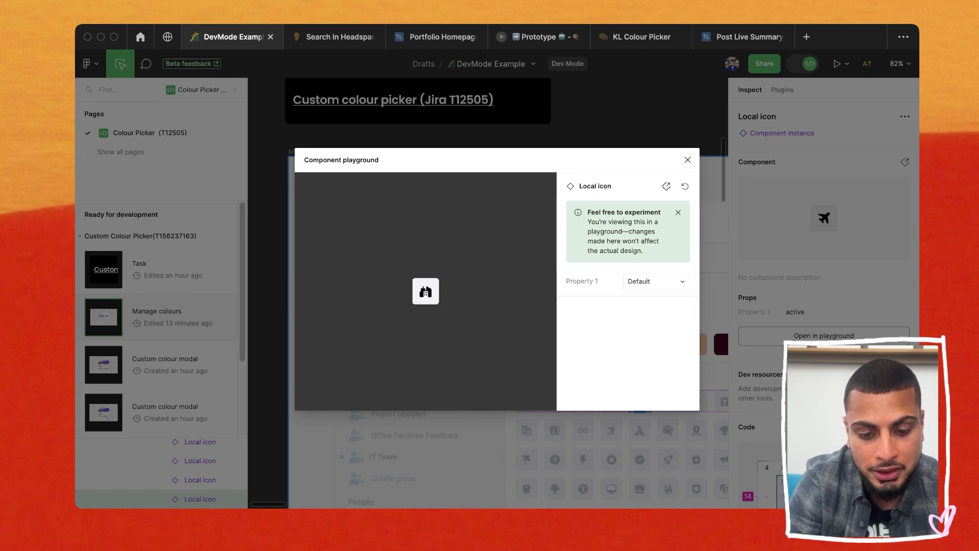
{"action": "left_click", "coordinate": [688, 159]}
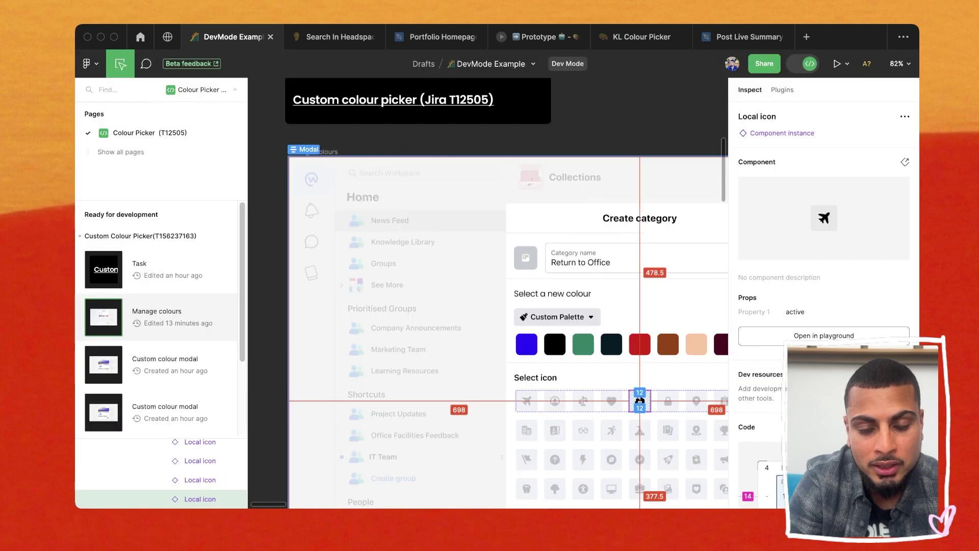